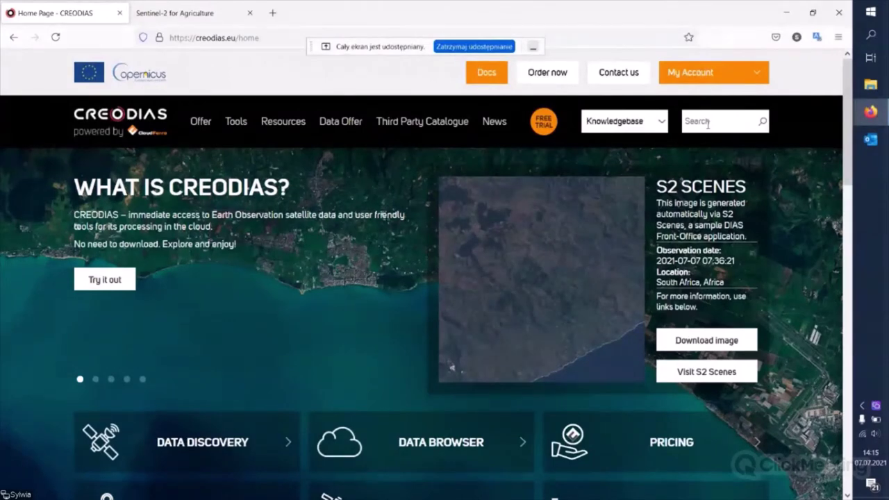
- Search the CREODIAS Knowledgebase for Sen4cap, then go to the CloudFerro cloud environment login
left_click(707, 123)
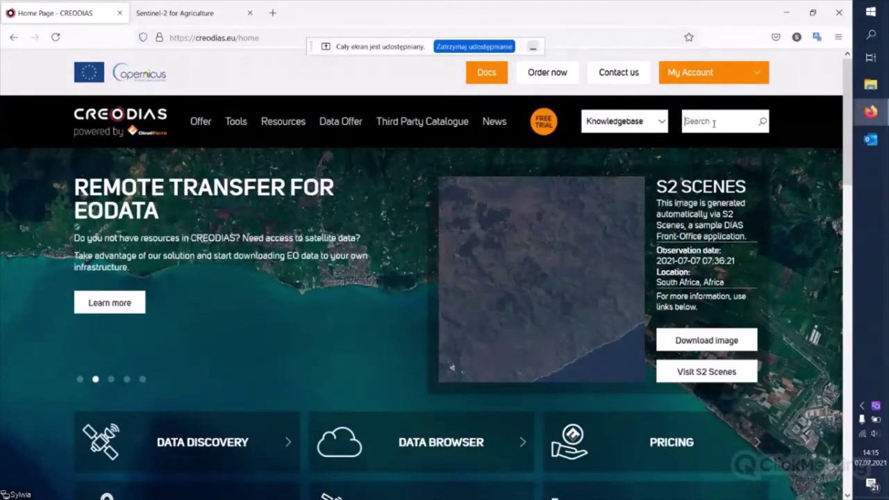
type("Sent")
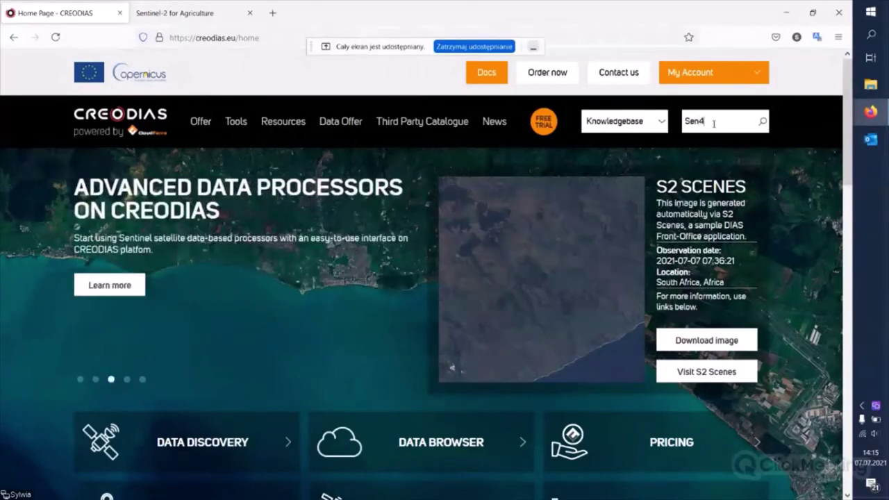
type("cap")
key("Return")
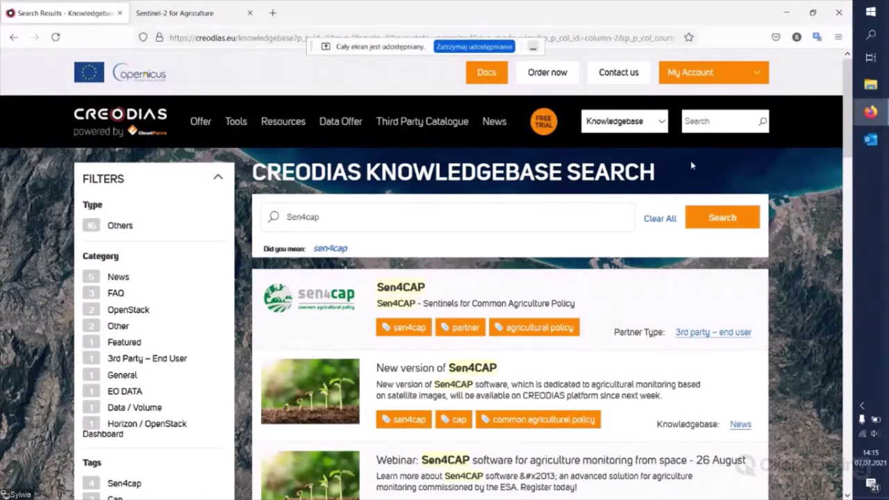
left_click(728, 78)
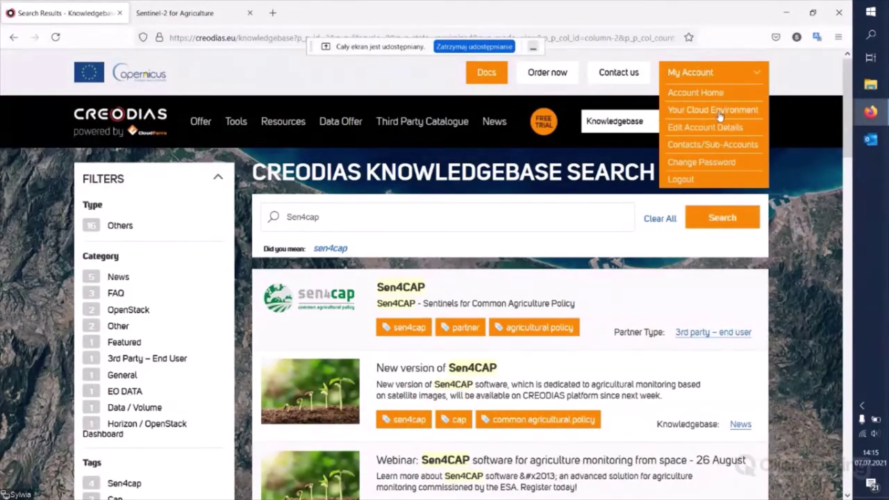
left_click(715, 111)
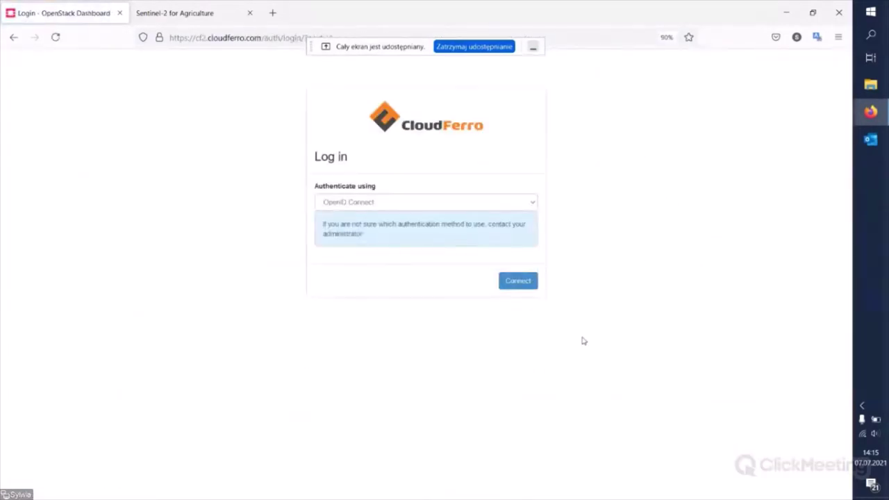
- Sign in and start a new instance named Sen4cap_webinar7july from the Instances list
left_click(522, 281)
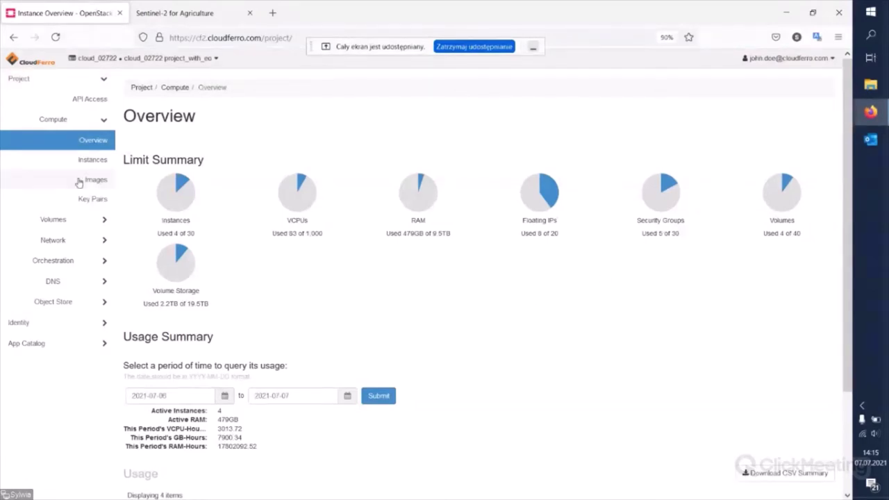
left_click(93, 161)
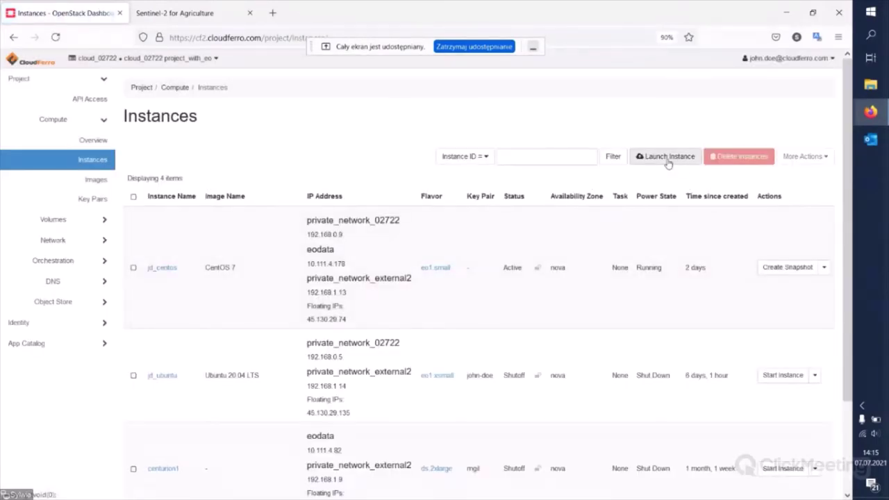
left_click(668, 158)
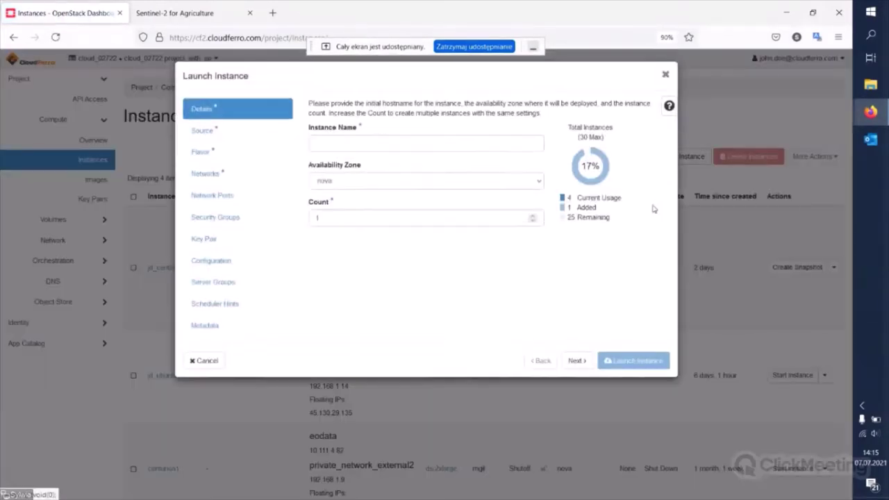
left_click(350, 148)
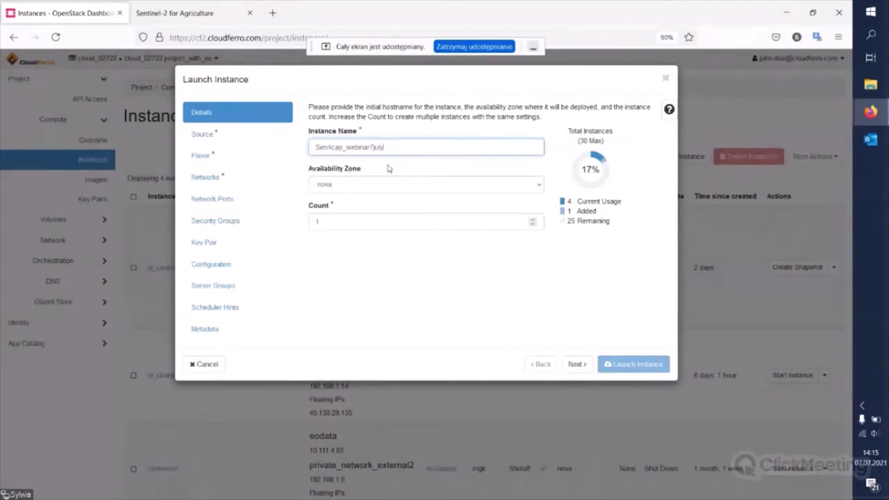
left_click(199, 135)
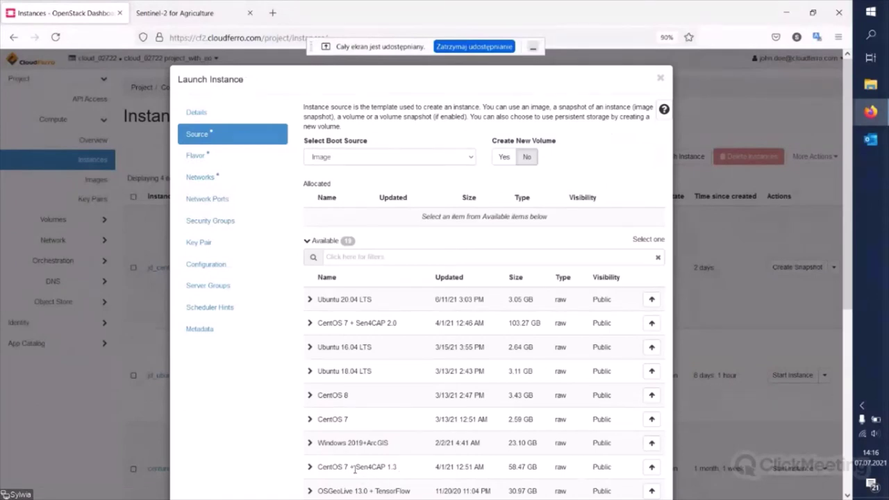
- Boot the instance from the CentOS 7 + Sen4CAP 1.3 image, with Create New Volume set to No
left_click_drag(355, 470, 400, 471)
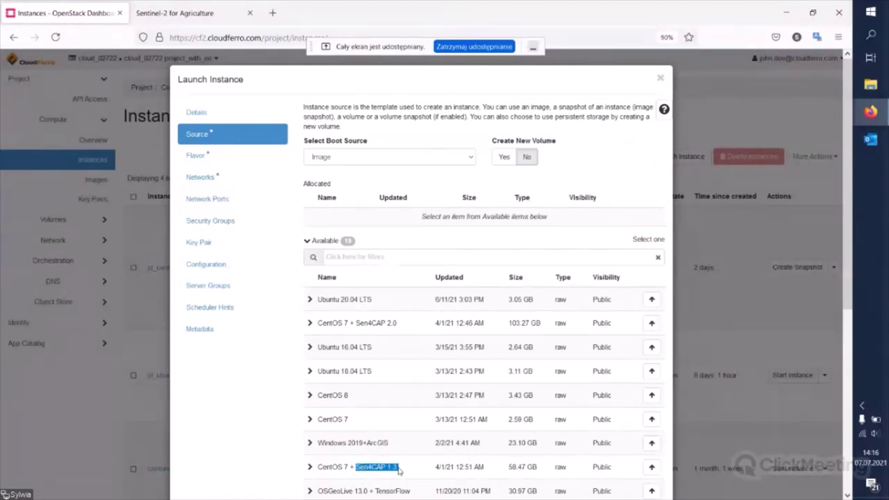
left_click(652, 466)
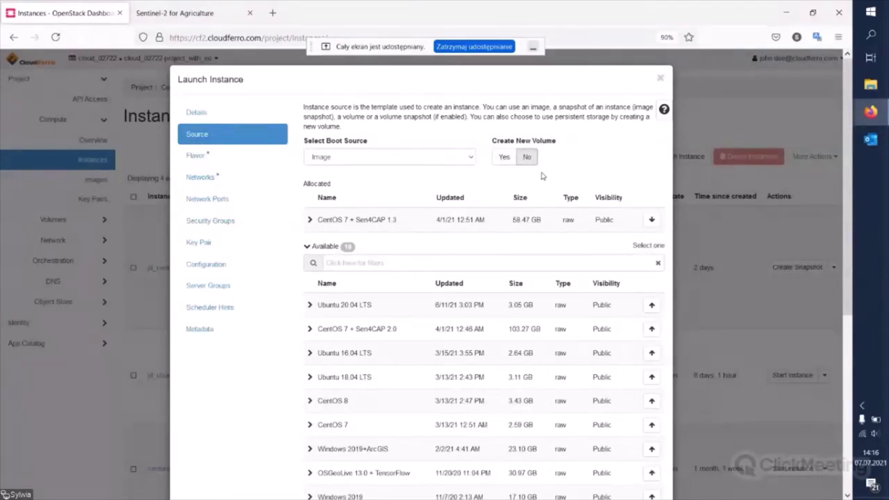
left_click(505, 160)
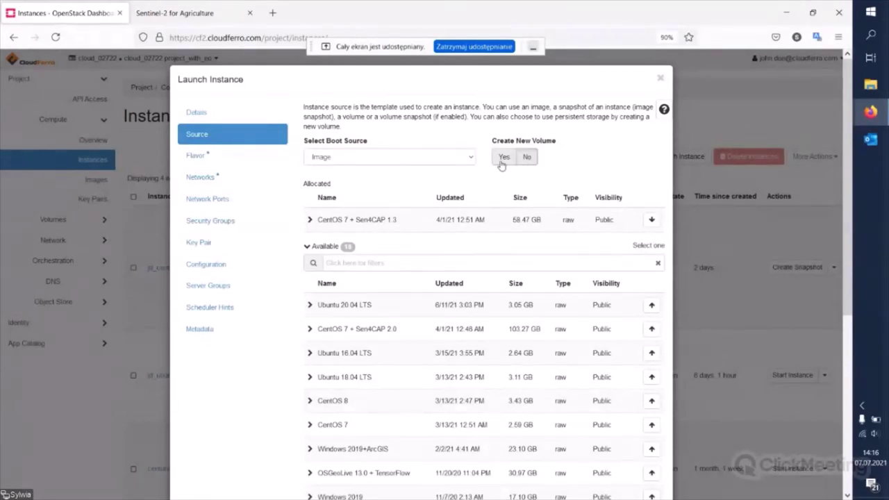
left_click(505, 159)
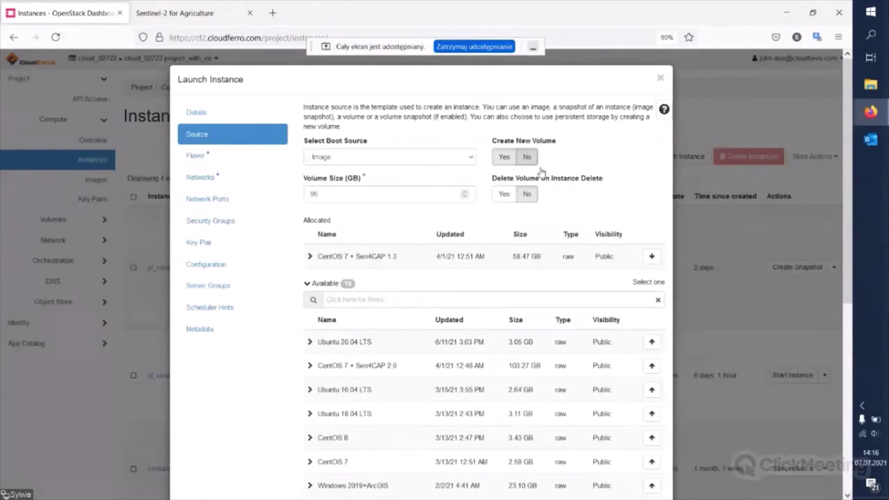
left_click(529, 159)
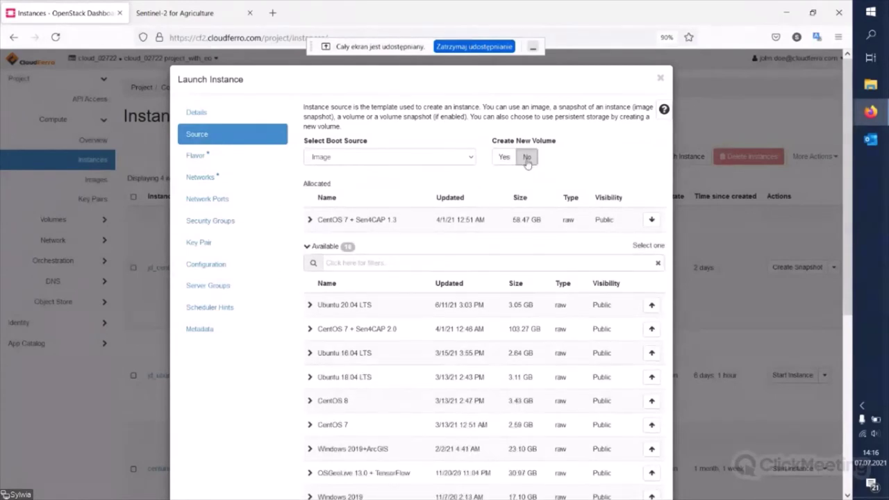
left_click(193, 160)
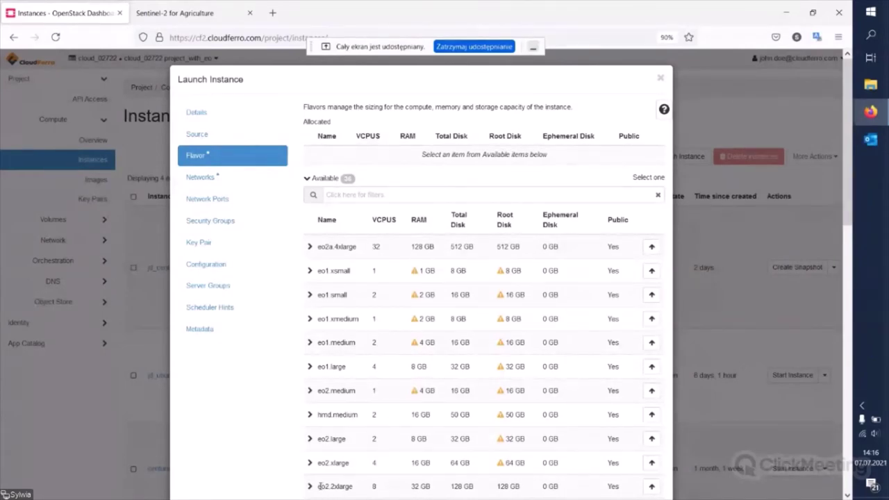
- Give the instance the eo2.2xlarge flavor and attach the private_network_02722, eodata, private_network_external2 and k8s-net networks
left_click_drag(318, 490, 653, 489)
left_click(652, 489)
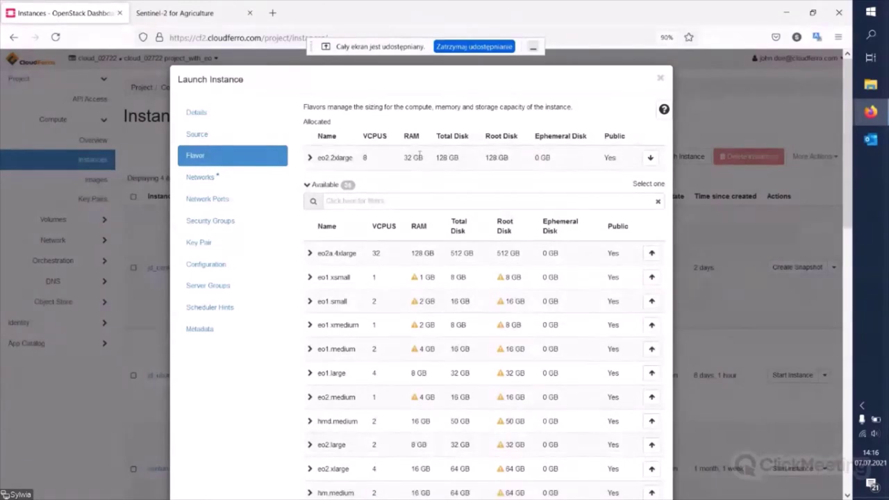
left_click(207, 179)
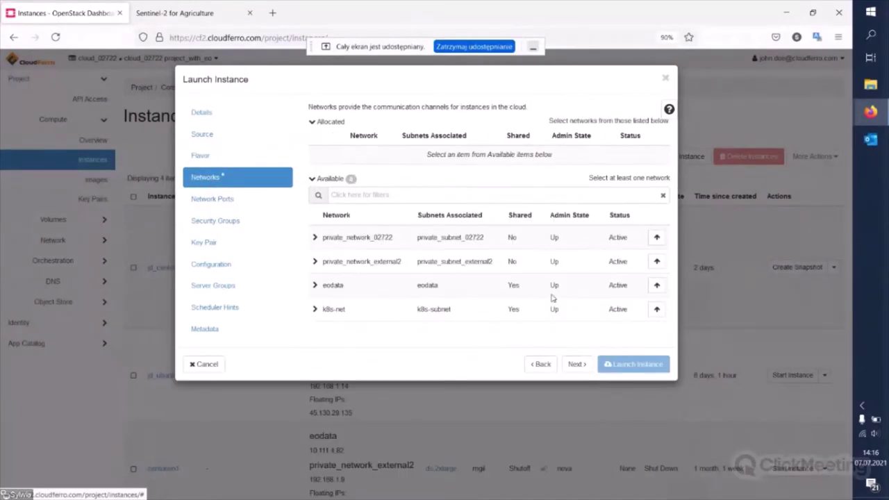
left_click(656, 236)
left_click(656, 268)
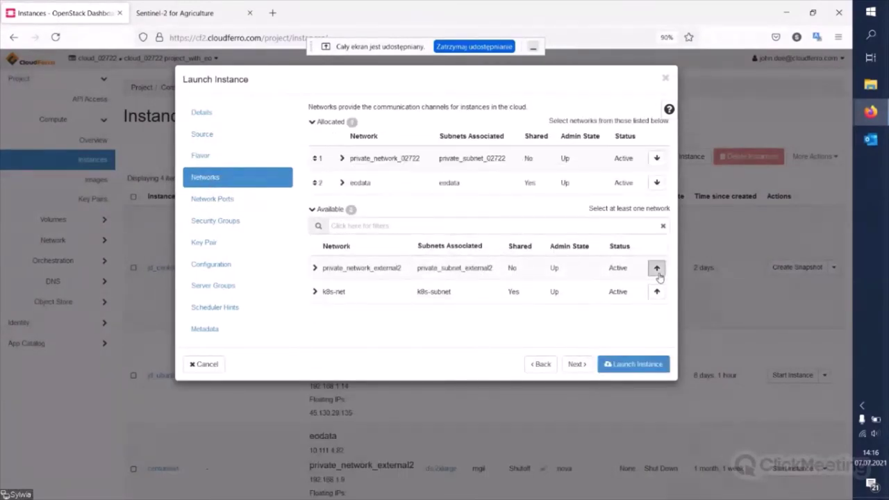
left_click(656, 268)
left_click(656, 293)
- Add the https, test, allow_ping_ssh_rdp and http security groups to the instance
left_click(234, 200)
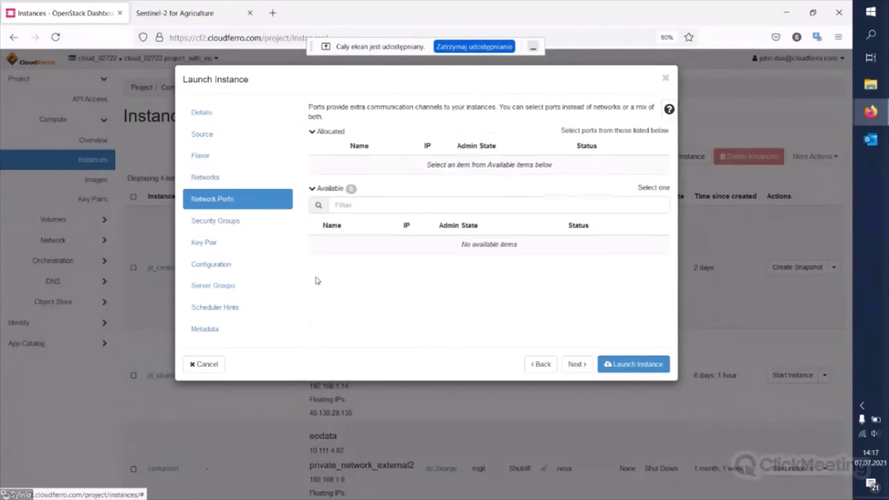
left_click(232, 220)
left_click(656, 243)
left_click(656, 268)
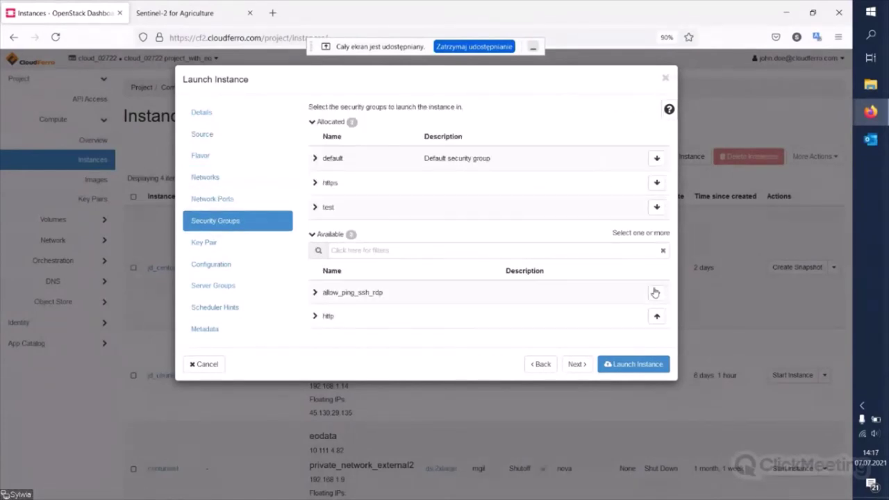
left_click(657, 292)
left_click(656, 317)
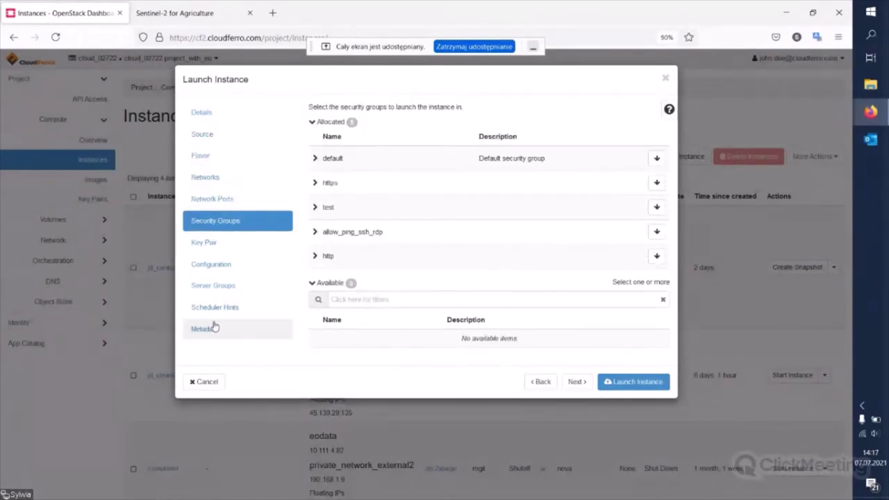
left_click(234, 243)
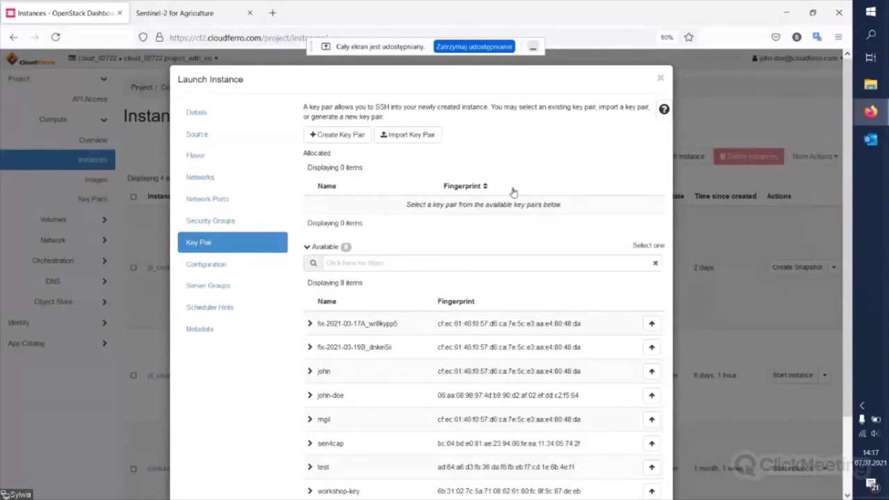
- Try to create a new Sen4cap key pair, which fails on every retry
left_click(346, 137)
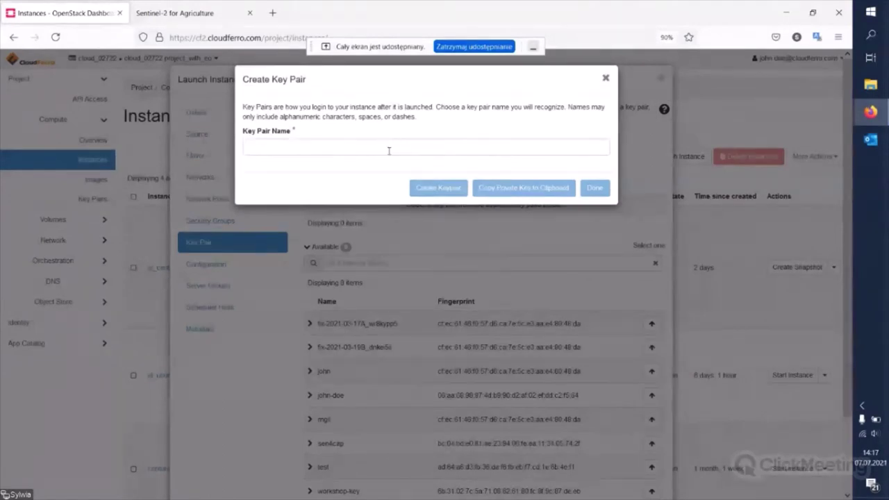
left_click(389, 151)
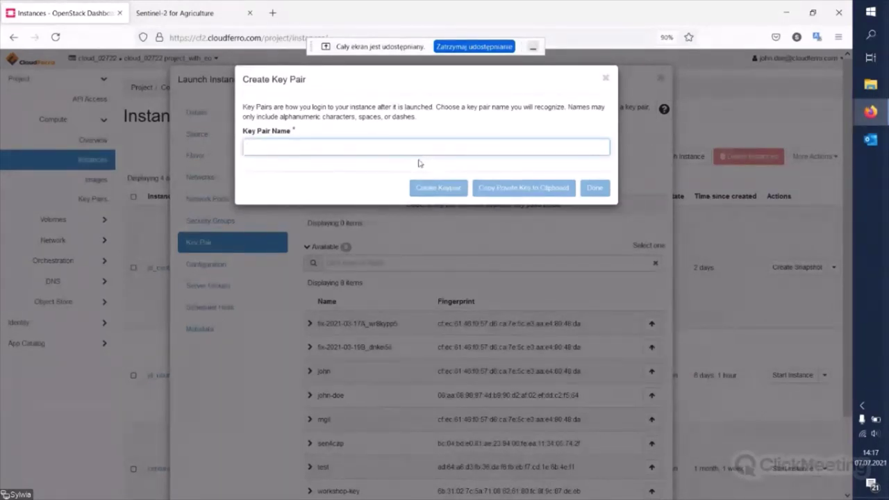
type("Se")
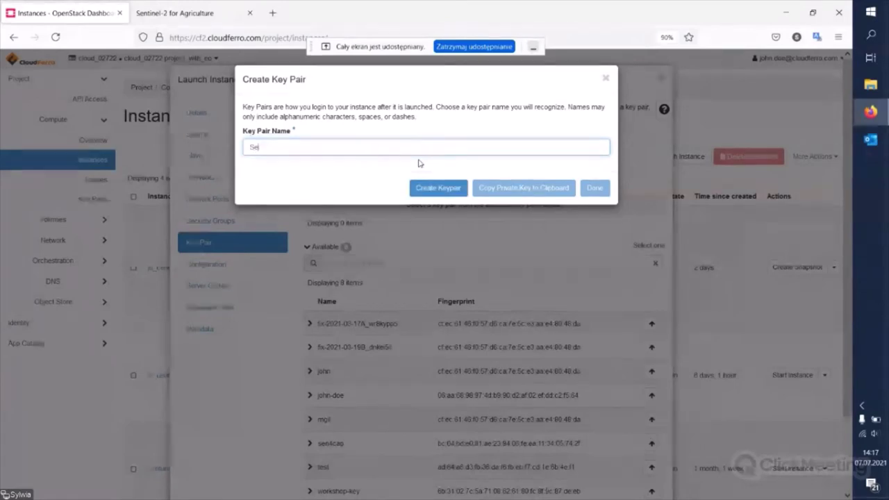
type("n4cal_")
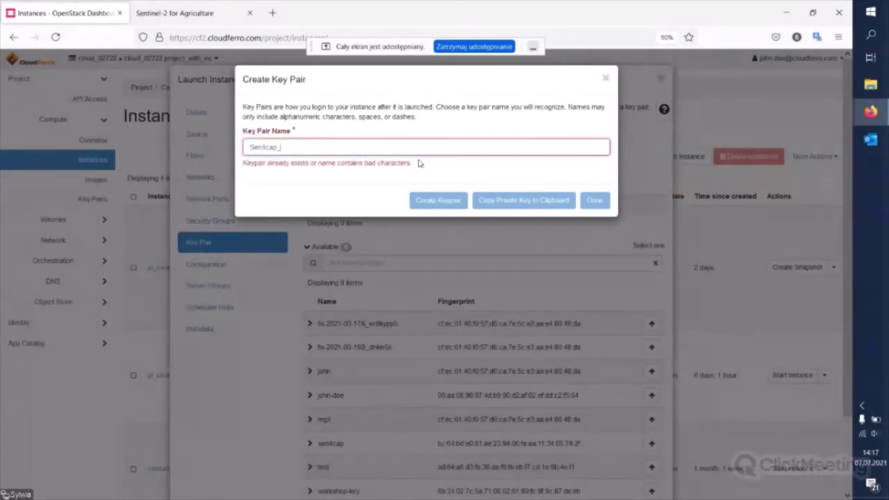
key("BackSpace")
key("BackSpace")
key("BackSpace")
key("BackSpace")
key("BackSpace")
key("BackSpace")
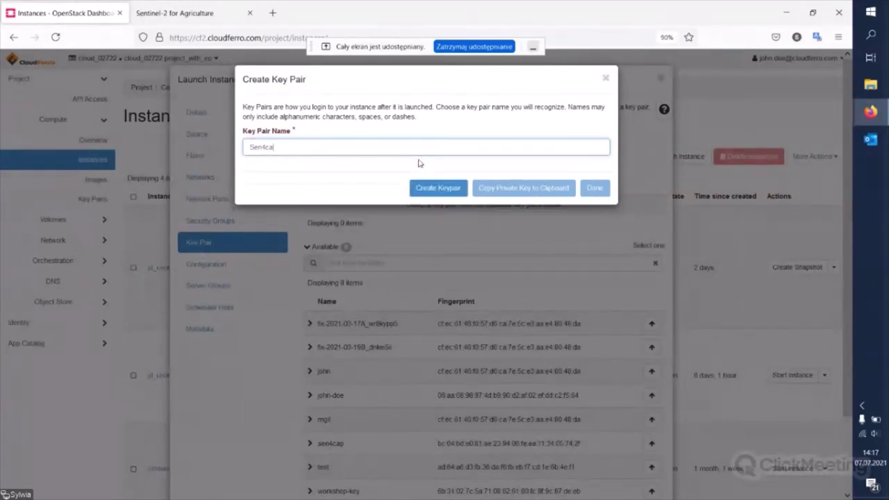
left_click(454, 186)
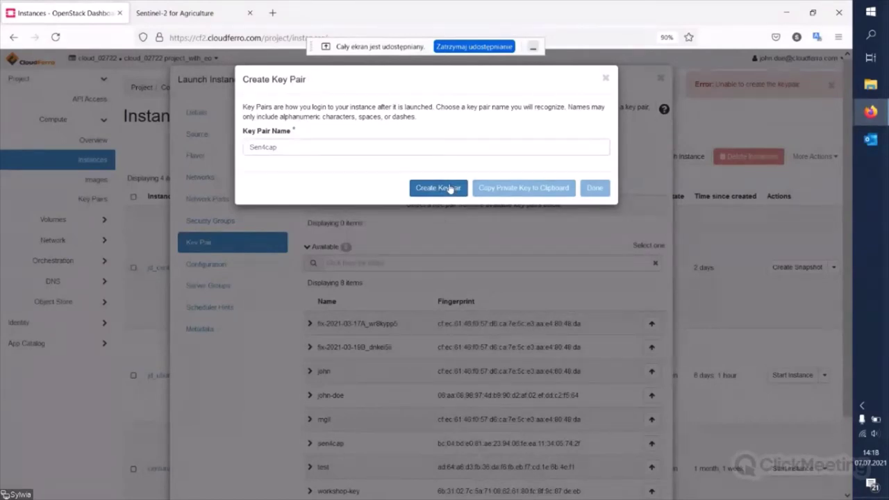
left_click(436, 190)
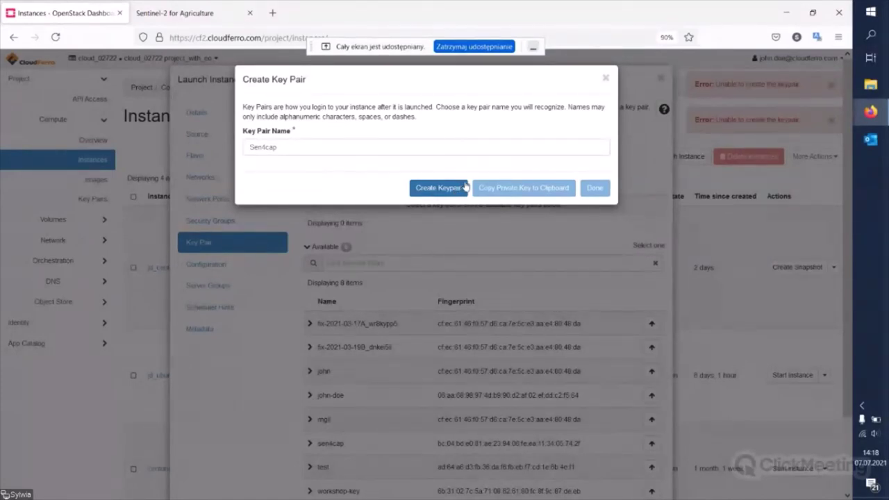
left_click(509, 147)
left_click(456, 190)
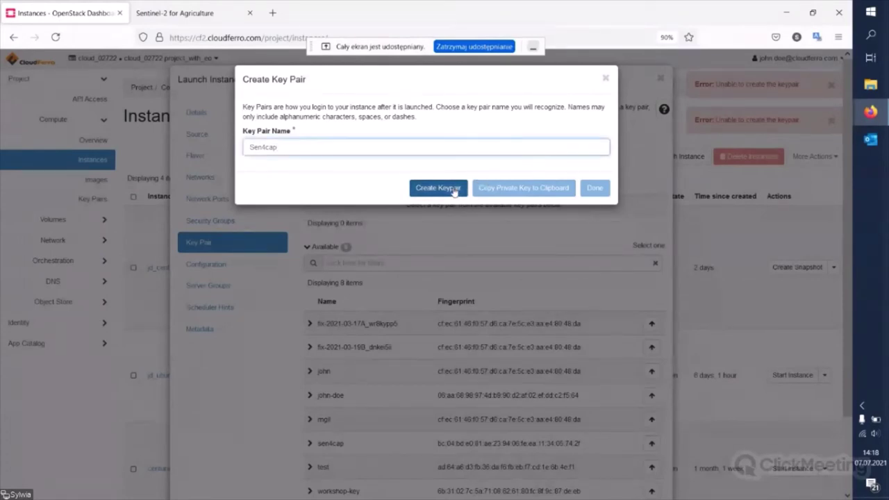
- Rename the key pair to Test, retry creating it, then close the Create Key Pair dialog
left_click(316, 151)
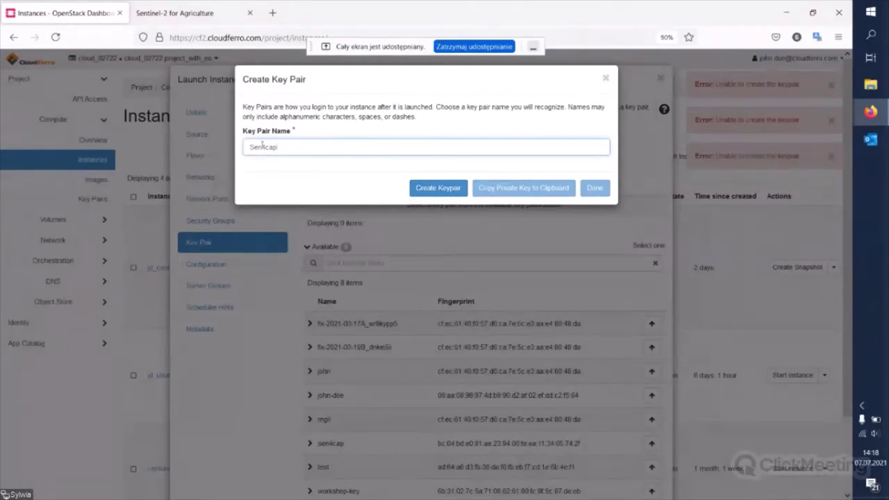
left_click_drag(278, 147, 205, 146)
type("T")
key("BackSpace")
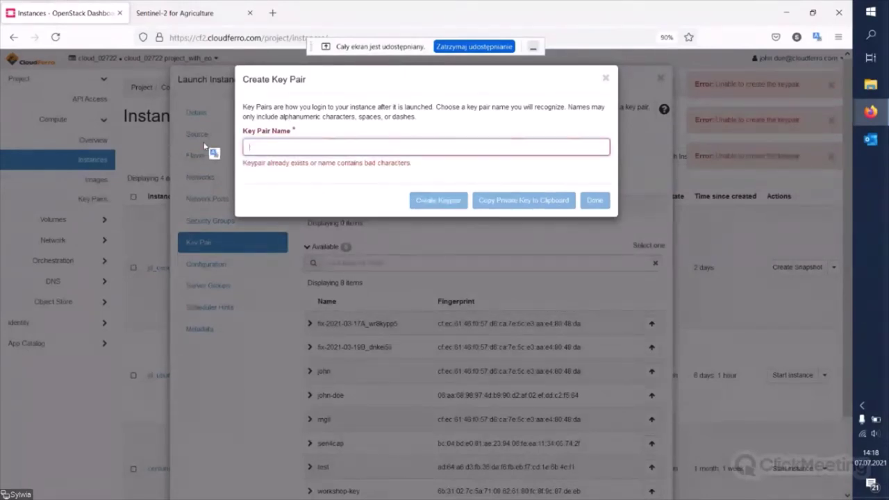
type("Test")
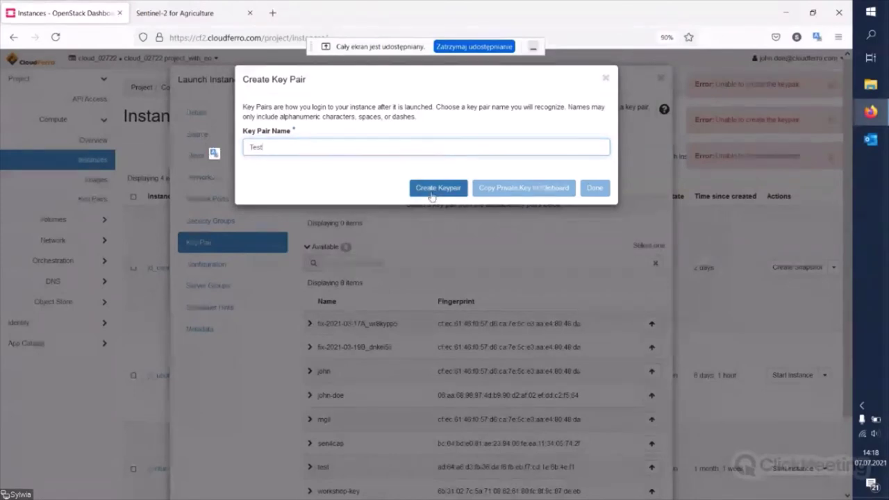
left_click(456, 191)
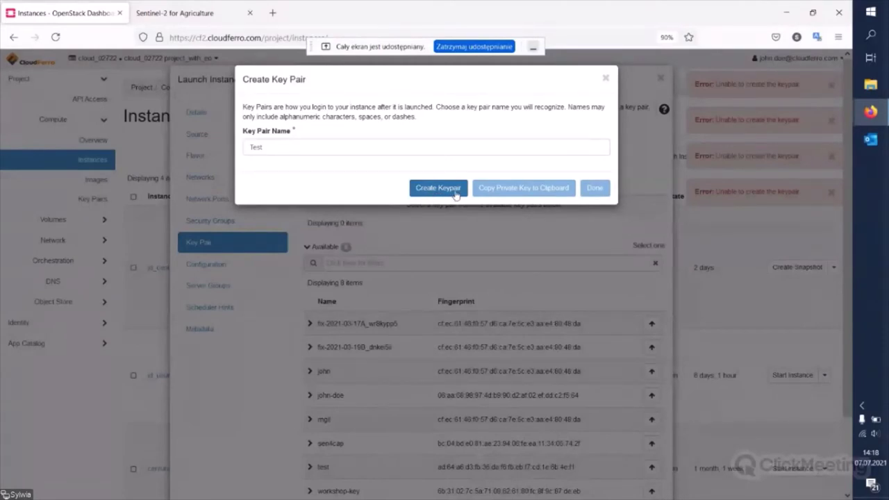
left_click(459, 192)
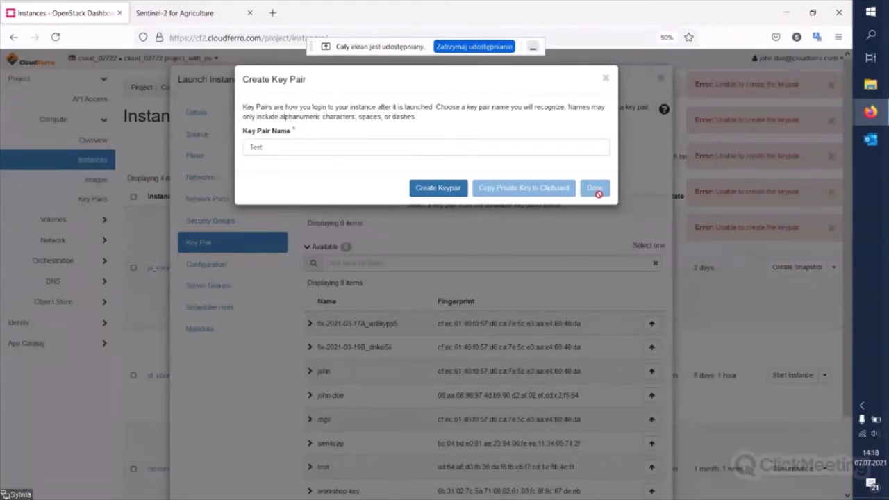
left_click(606, 78)
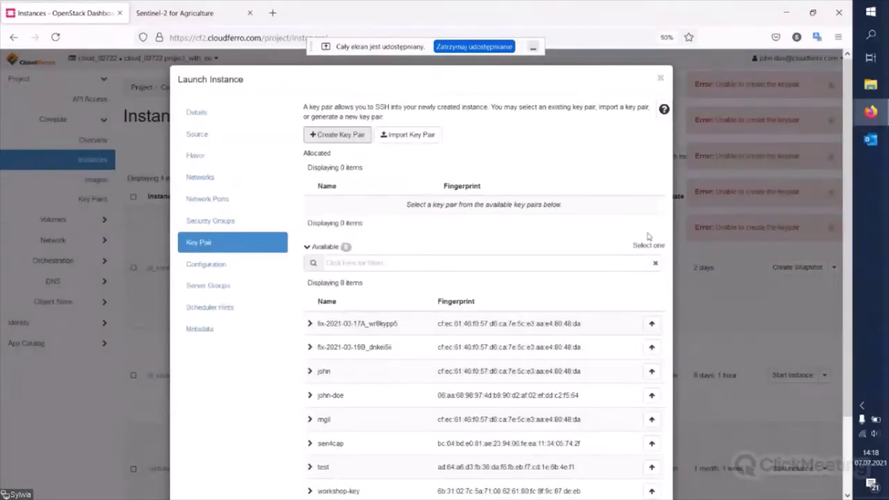
- Allocate the existing key pair fix-2021-03-17A_wr8kypp5 and launch the instance
scroll(417, 236, "down", 3)
scroll(417, 238, "up", 3)
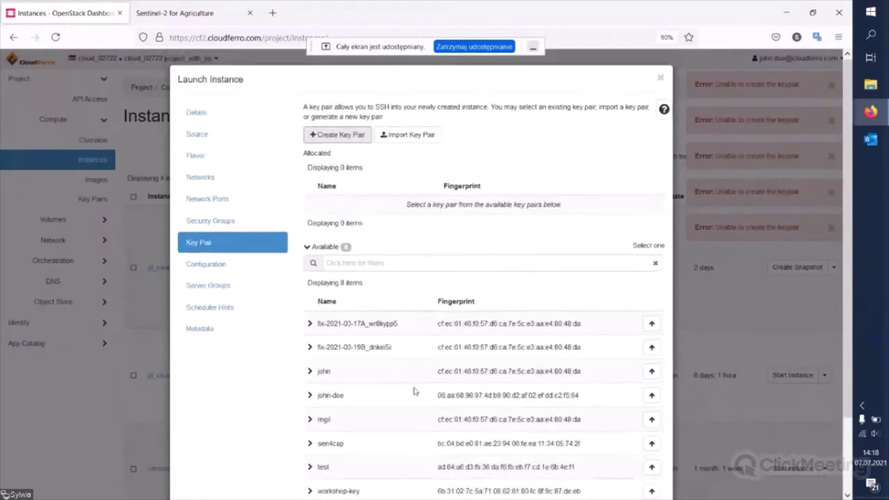
left_click(488, 323)
left_click(652, 323)
scroll(652, 326, "down", 2)
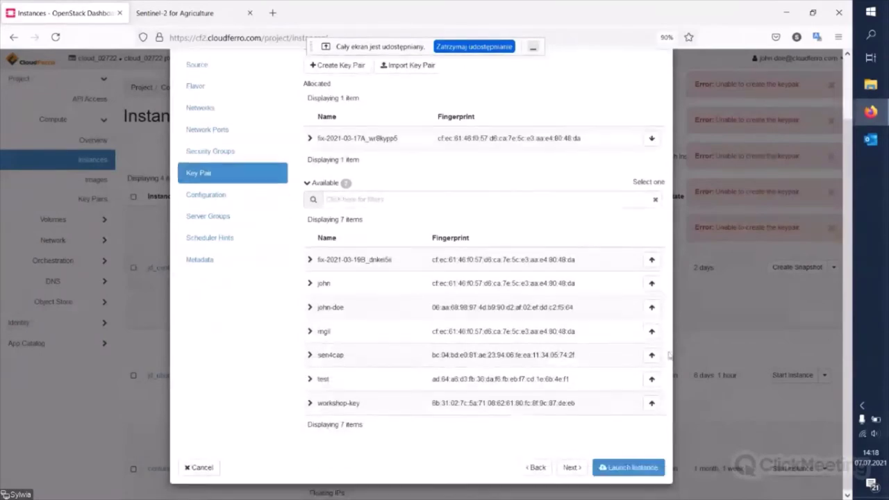
left_click(640, 465)
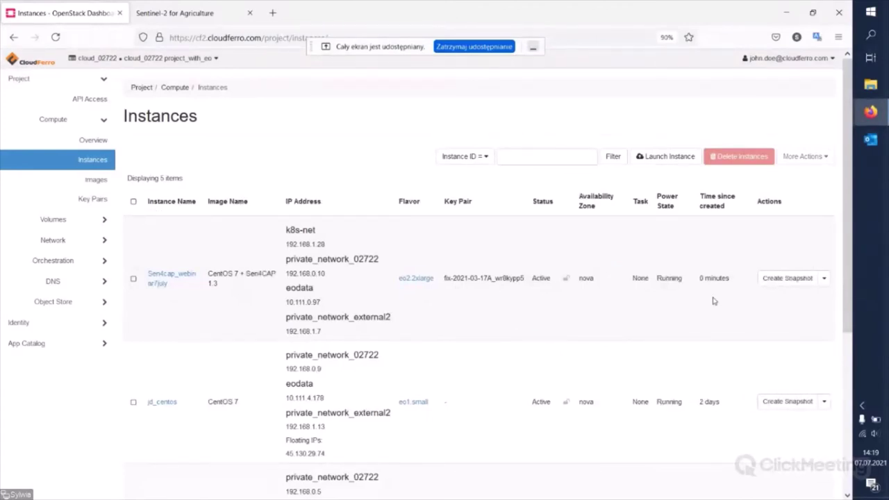
- Allocate floating IP 185.52.192.212 from external3 and try associating it with Sen4cap_webinar7july
left_click(824, 281)
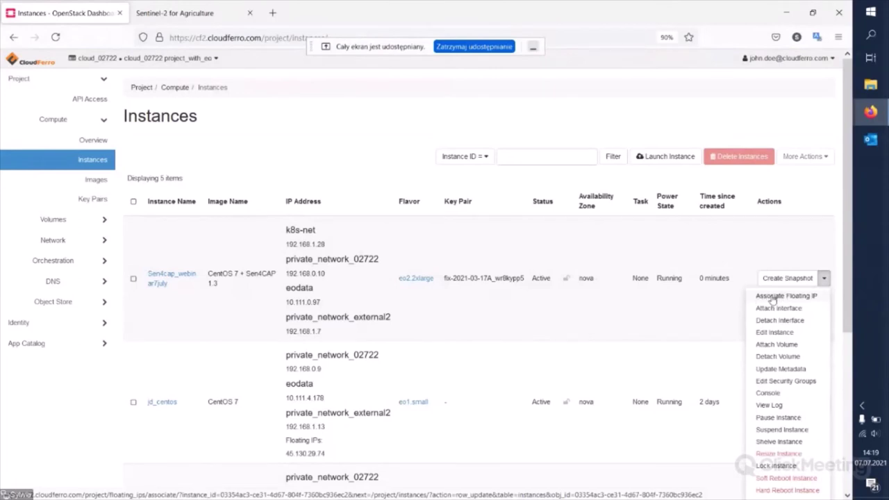
left_click(771, 297)
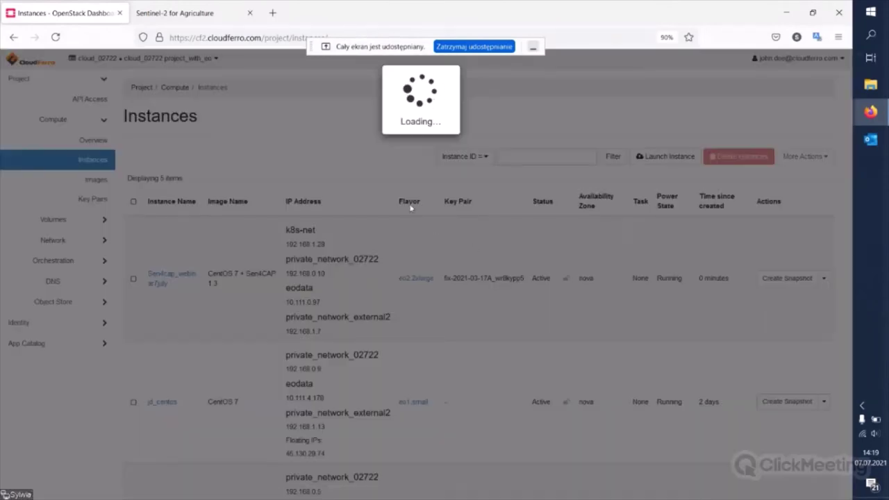
left_click(403, 129)
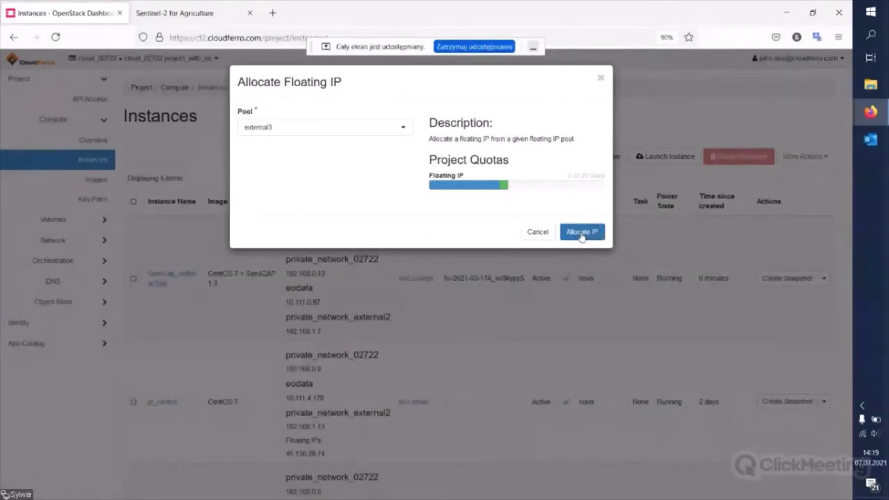
left_click(587, 235)
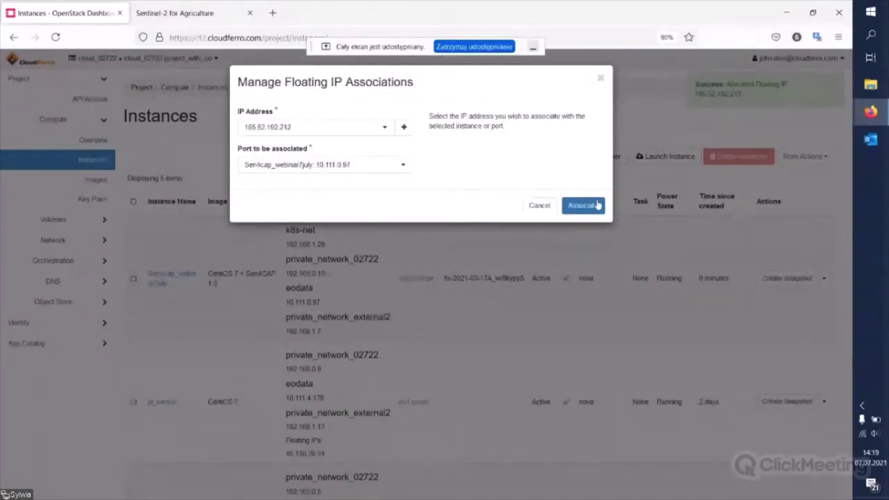
left_click(596, 205)
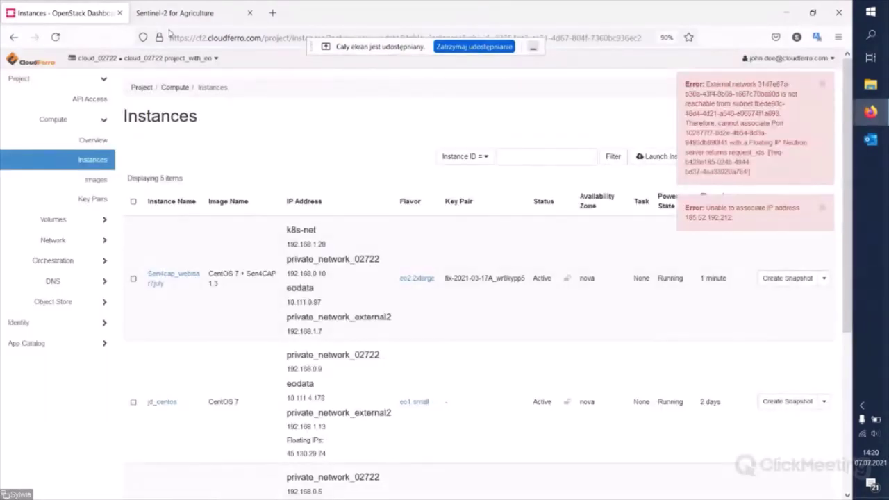
- In the Sentinel-2 for Agriculture tab, log in to Sen4CAP with the saved username and password
left_click(175, 13)
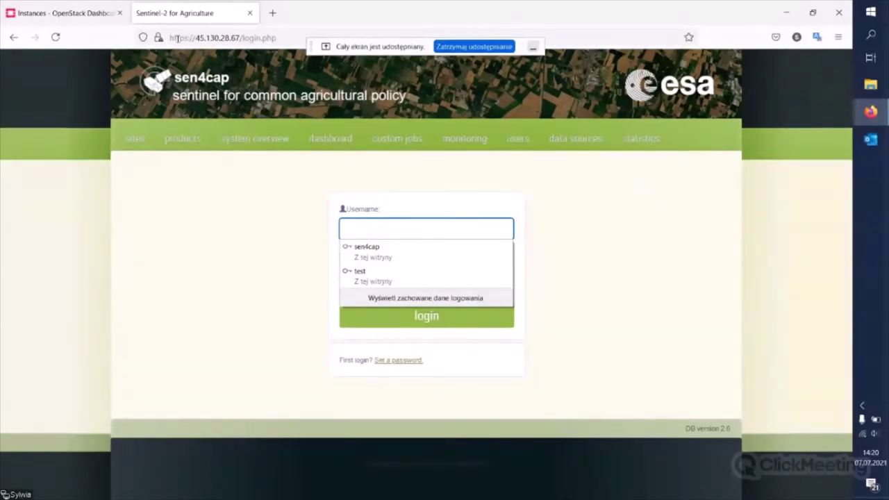
left_click(284, 37)
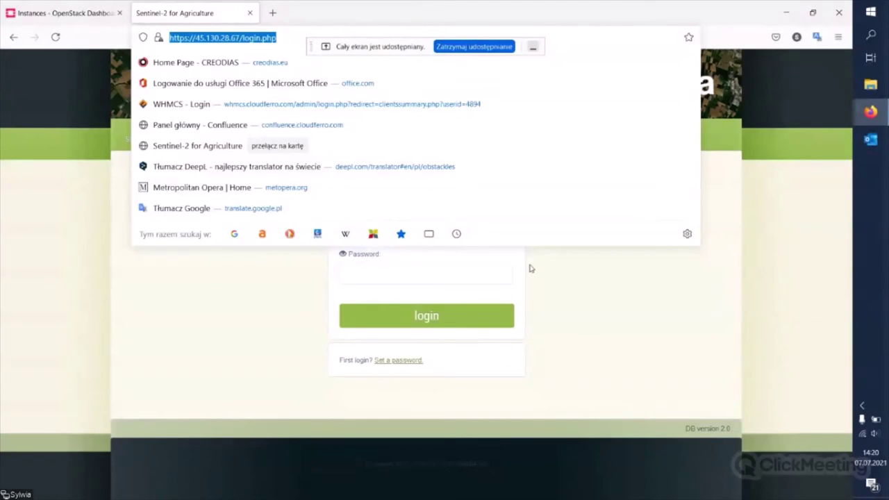
left_click(519, 294)
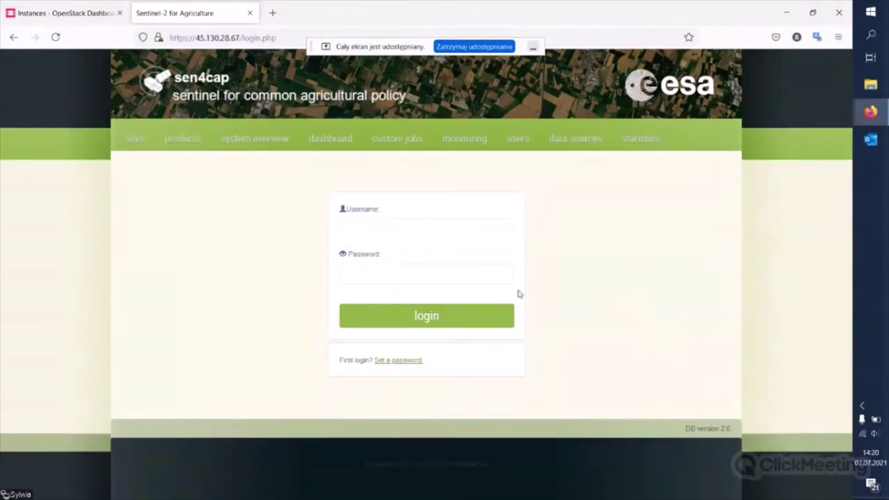
left_click(411, 226)
left_click(410, 232)
left_click(410, 232)
left_click(401, 251)
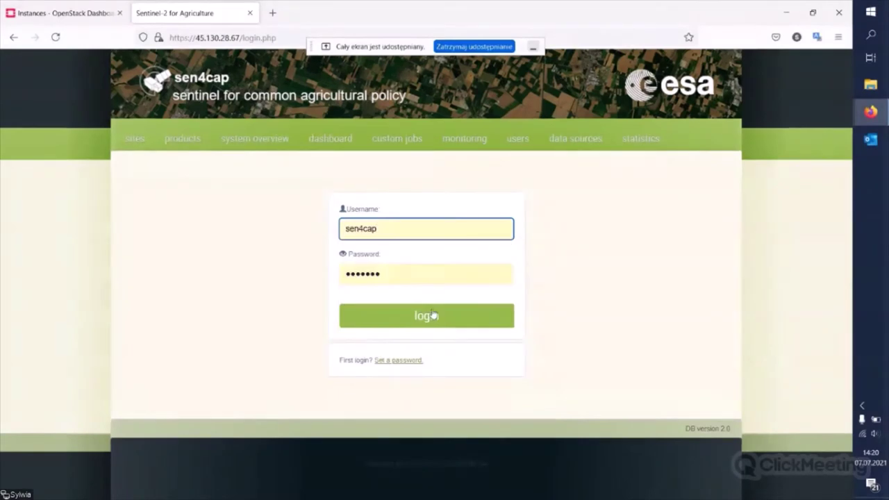
left_click(431, 316)
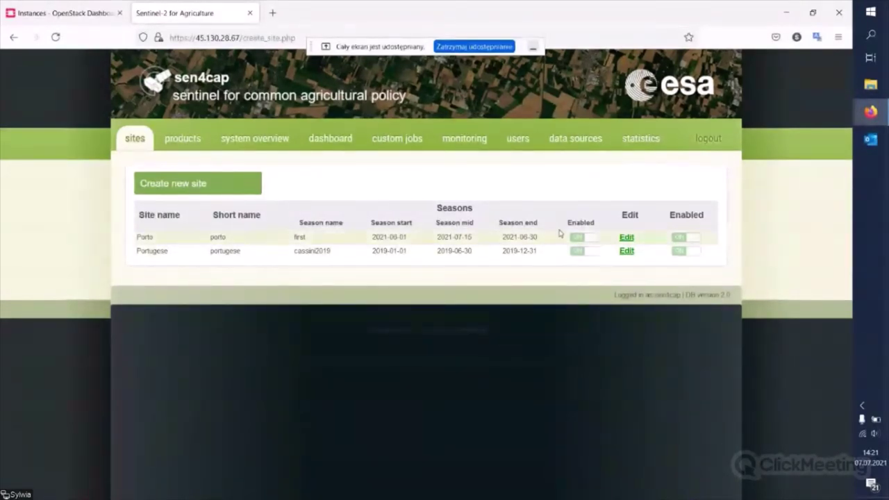
- Create site Test2 using the por_utm.zip shape file and acknowledge the confirmation
left_click(197, 188)
left_click(413, 236)
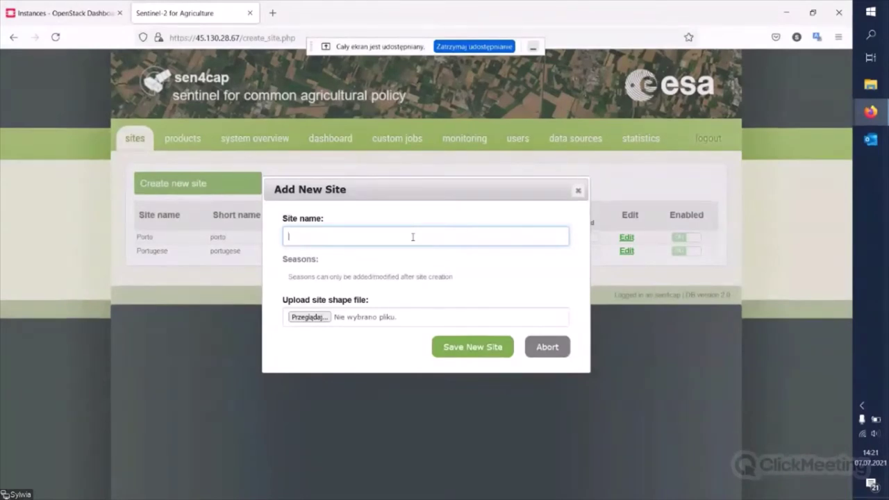
type("Test")
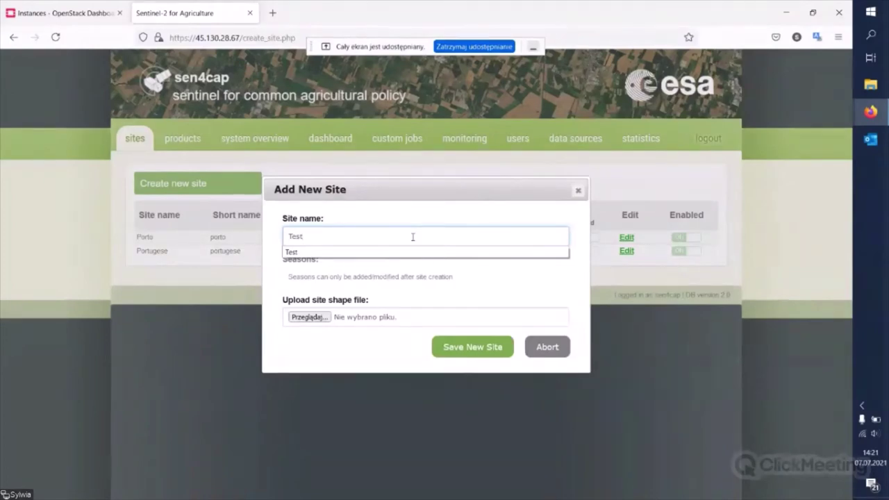
type("2")
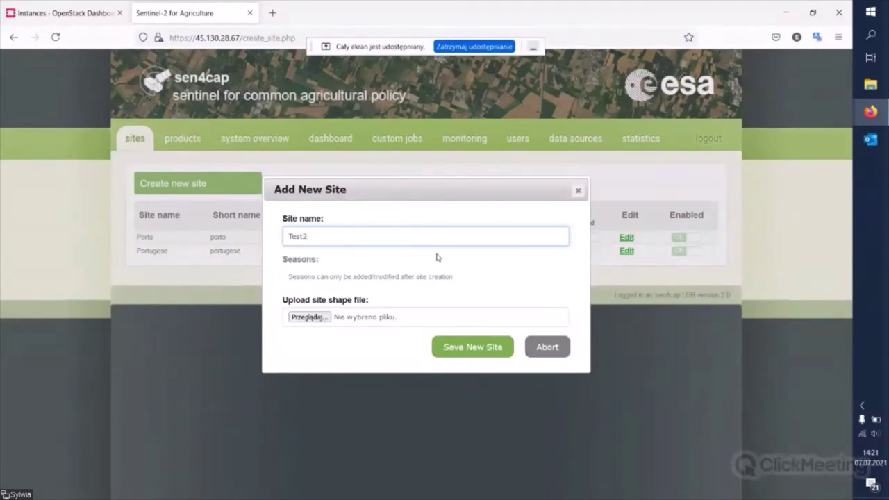
left_click(439, 267)
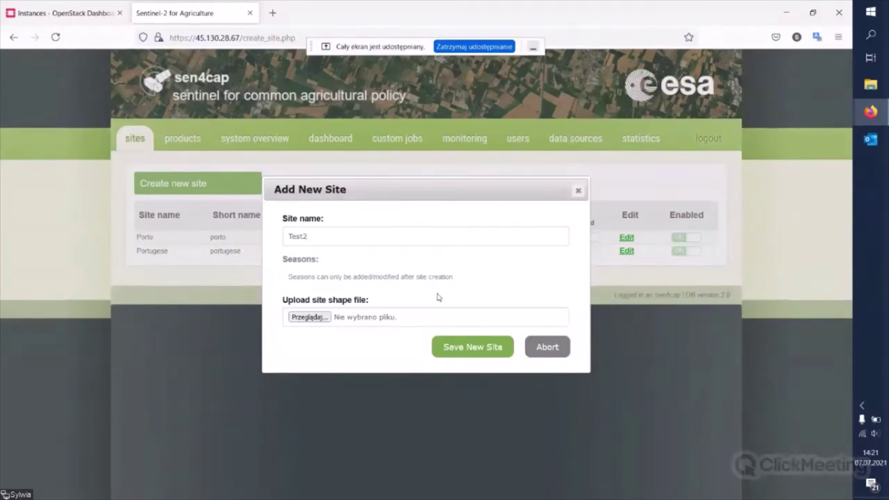
left_click(314, 318)
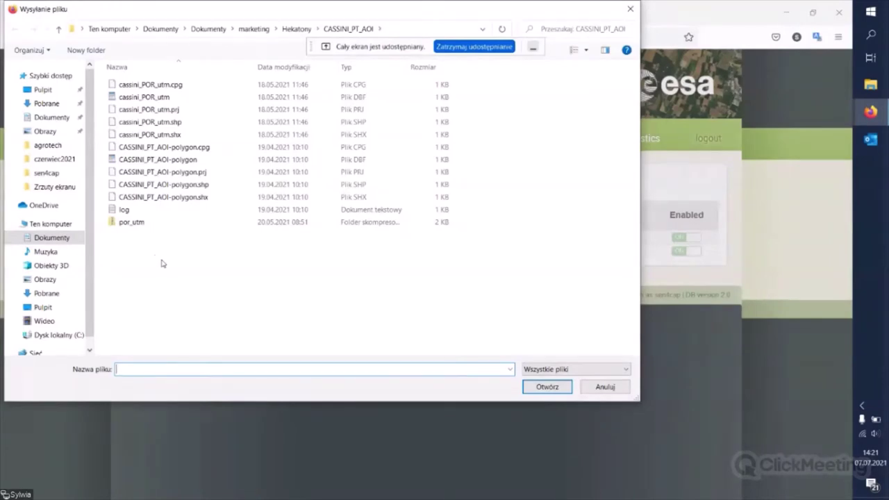
left_click(134, 225)
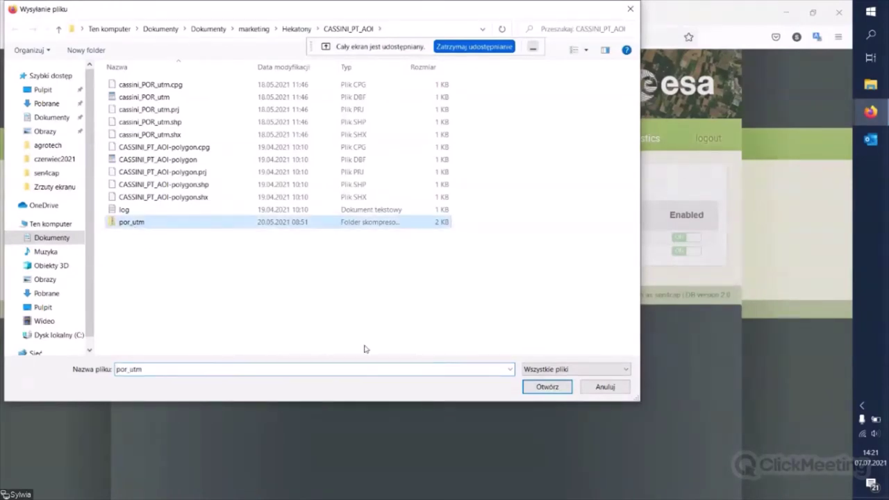
left_click(546, 387)
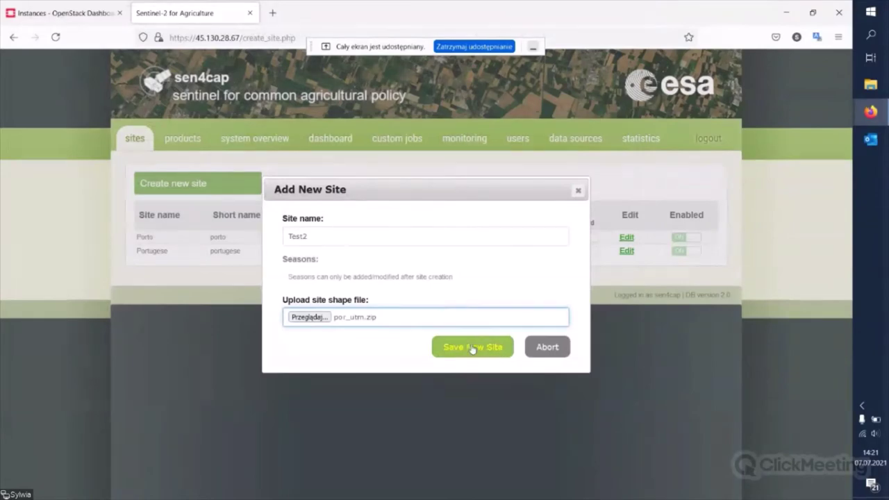
left_click(473, 353)
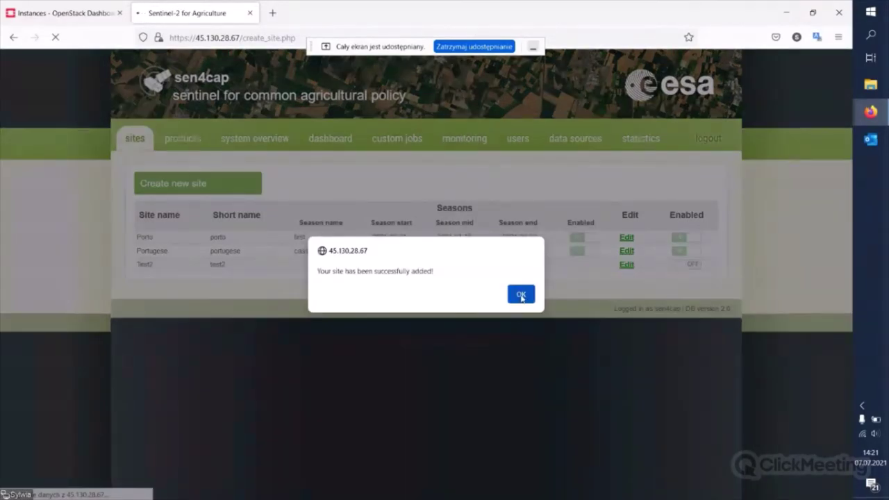
left_click(522, 296)
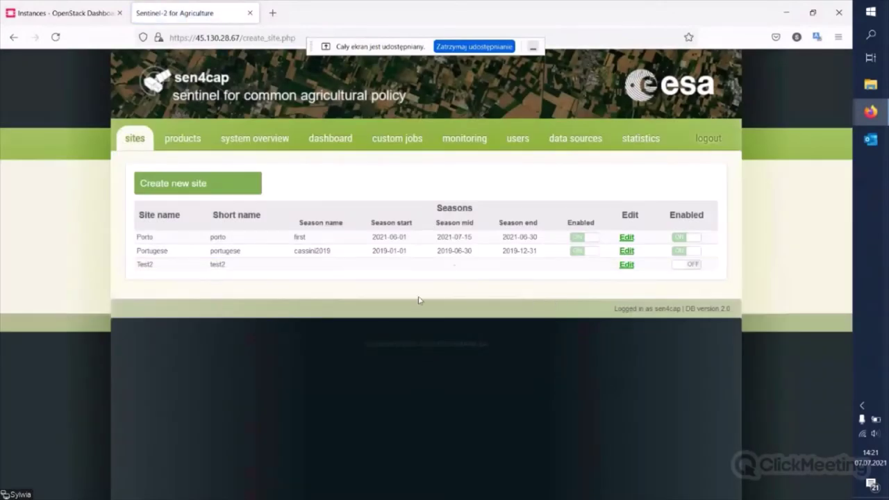
- Add season 'test' to Test2: start 2021-07-01, mid 2021-07-03, end 2021-07-07
left_click(627, 266)
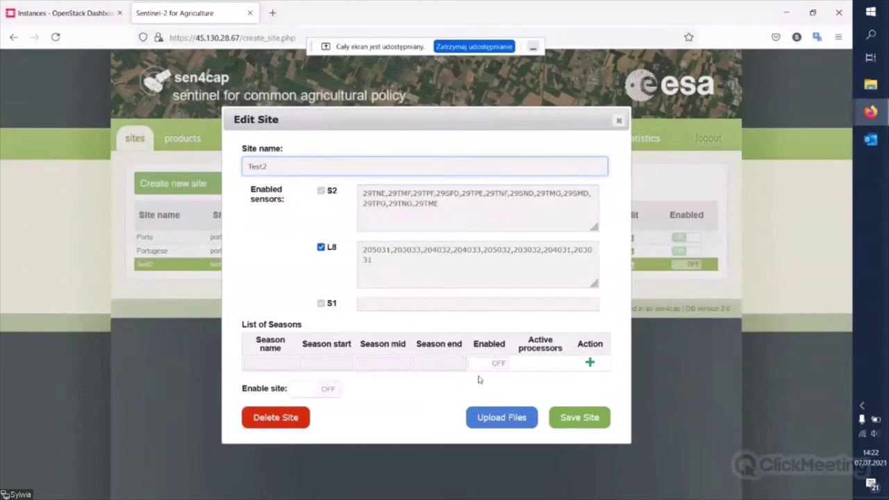
left_click(589, 362)
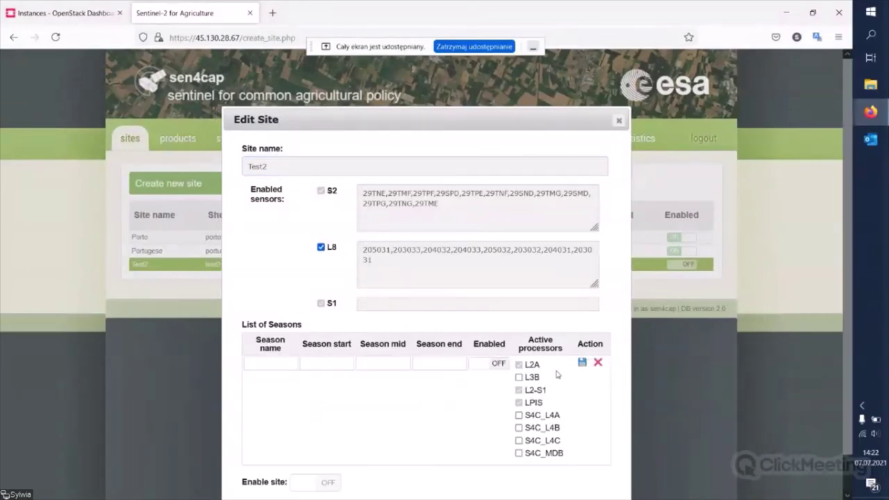
left_click(278, 366)
type("T")
type("est")
left_click(280, 376)
left_click(335, 367)
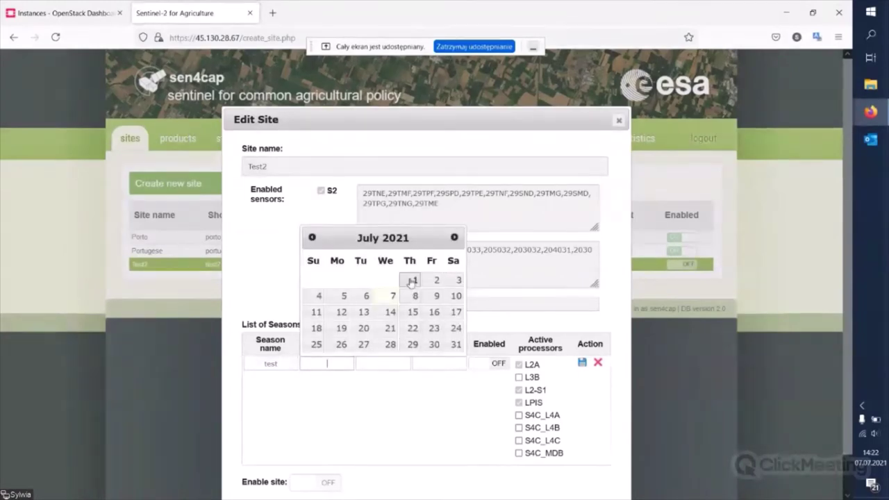
left_click(413, 282)
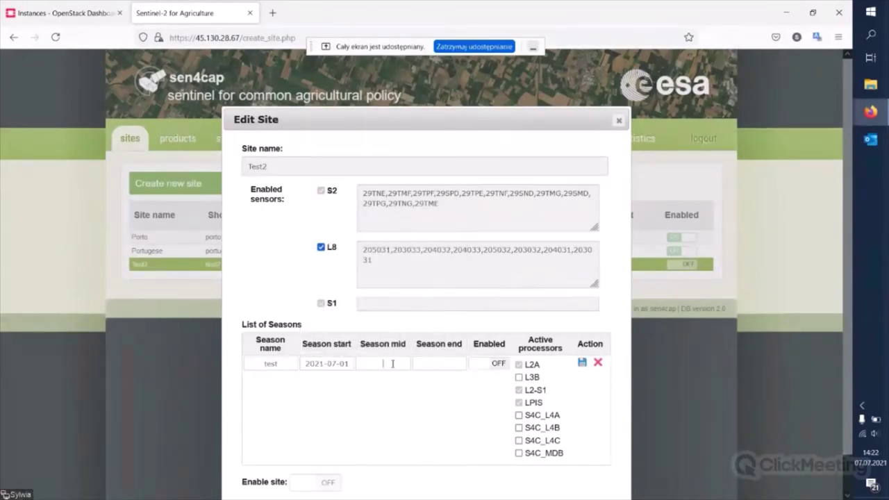
left_click(393, 364)
left_click(514, 281)
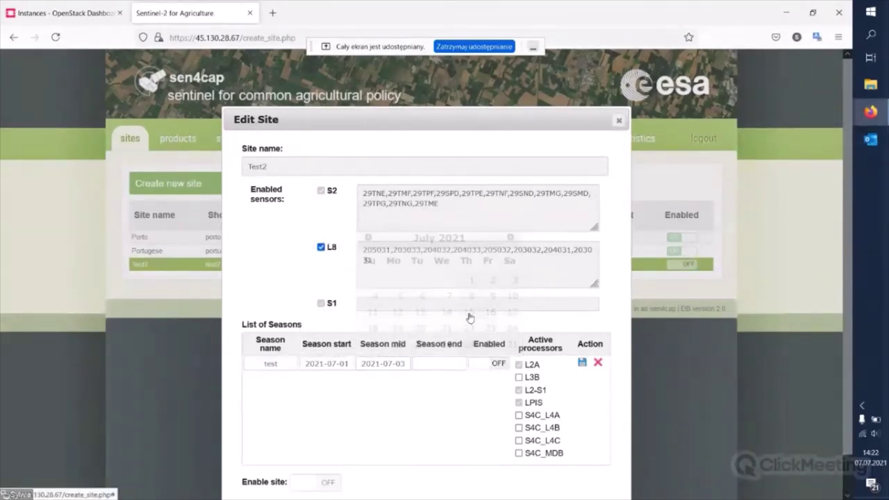
left_click(445, 364)
left_click(503, 296)
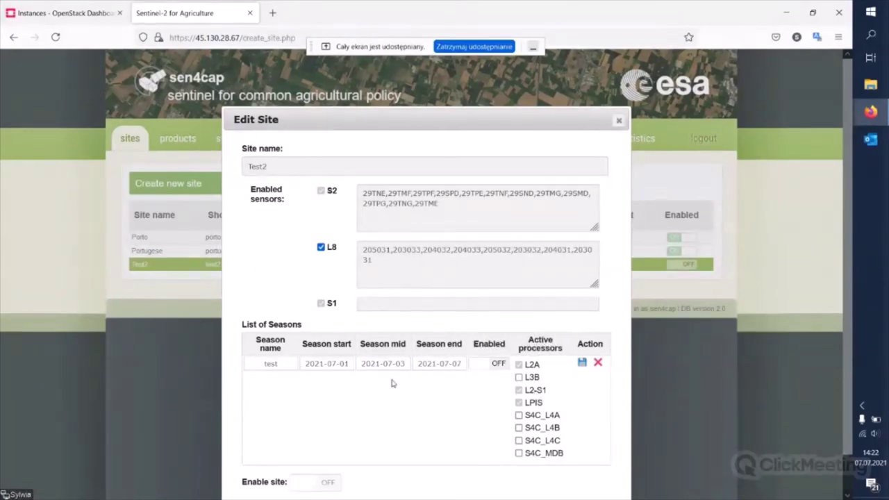
- Leave the test season disabled, abort the site deletion, and close the Edit Site dialog
left_click(482, 368)
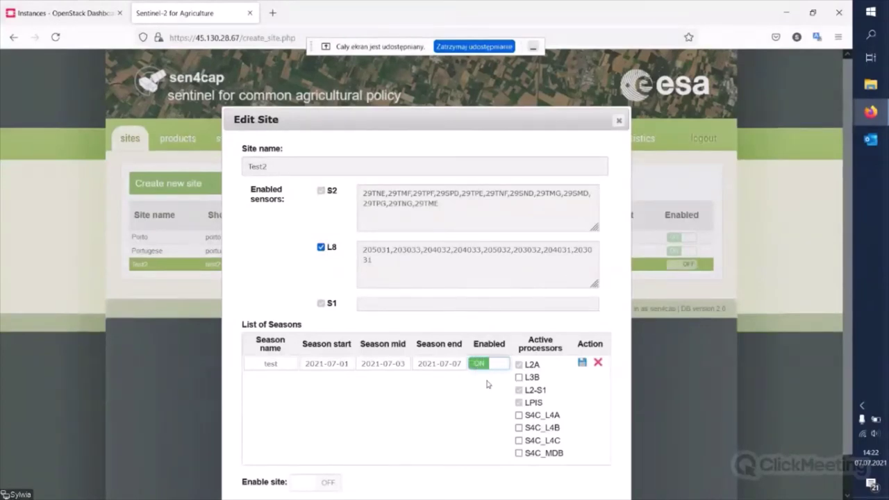
left_click(494, 368)
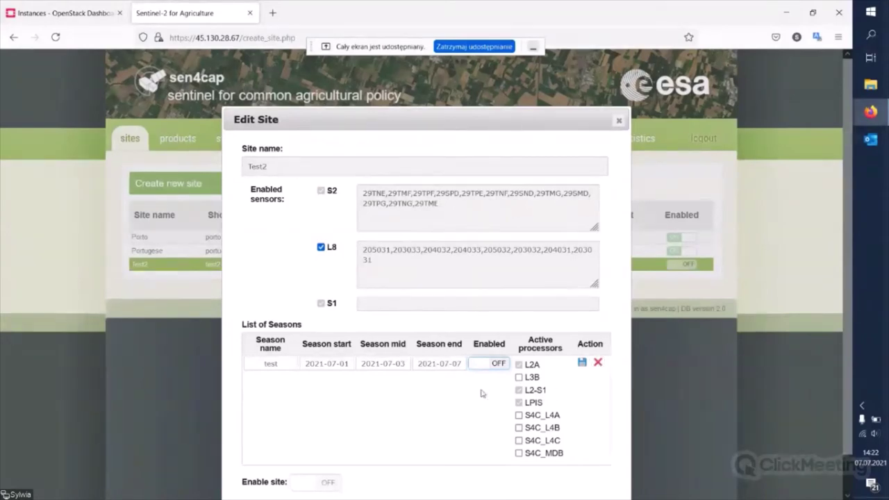
scroll(598, 366, "down", 1)
left_click(599, 327)
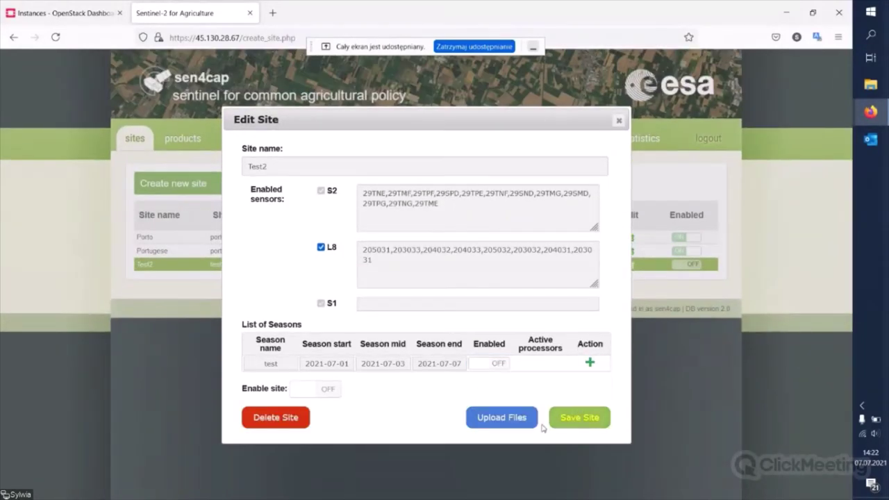
left_click(290, 423)
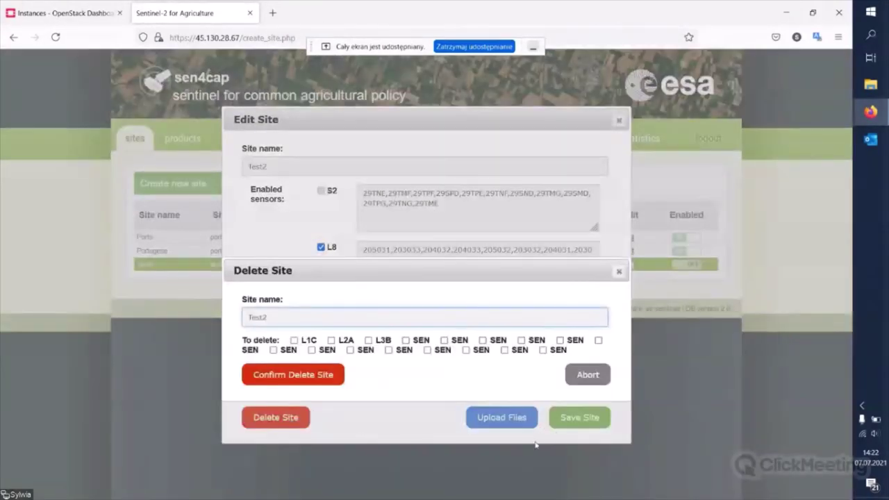
left_click(586, 374)
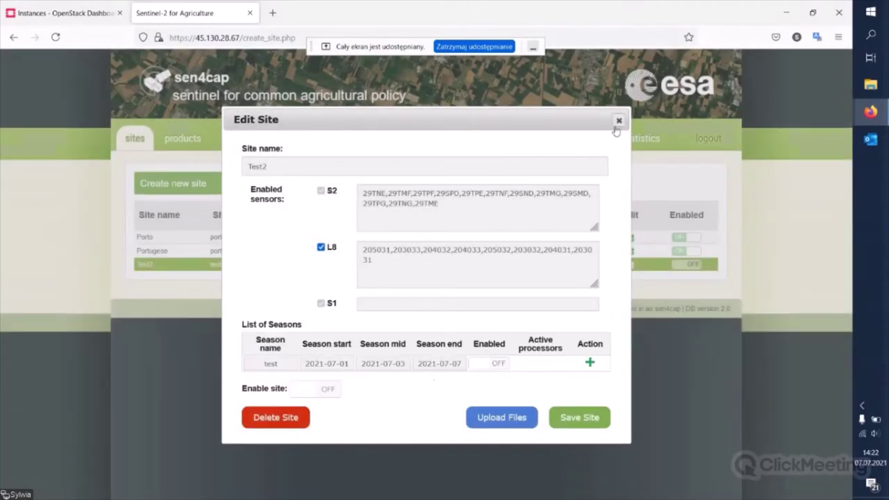
left_click(618, 121)
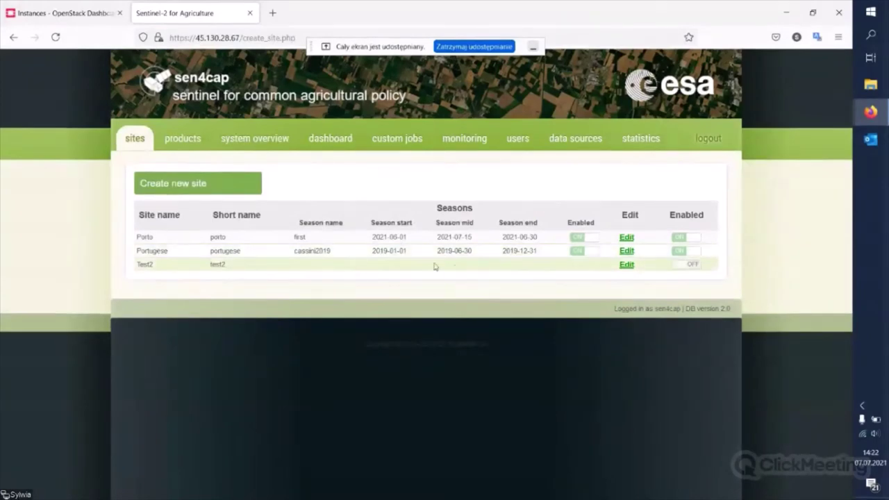
- On the products page, show a Portugese L3B LAI mono-date product's footprint over Portugal
left_click(182, 140)
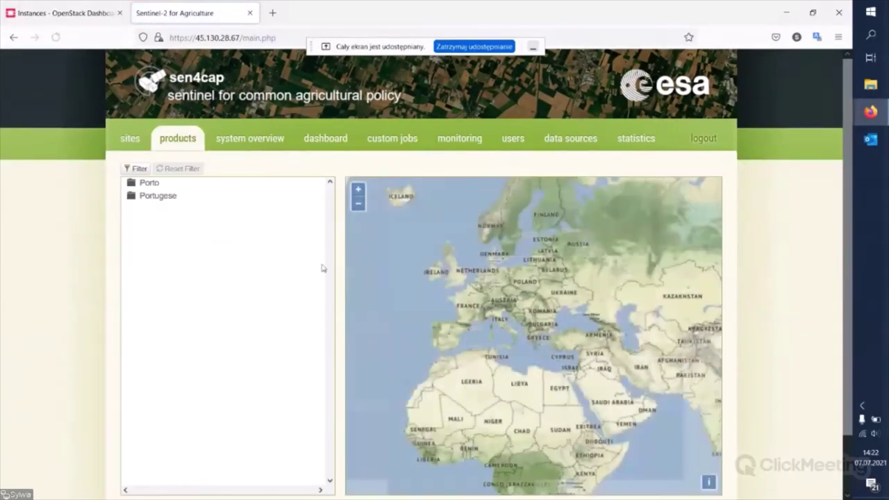
left_click(163, 197)
left_click(181, 221)
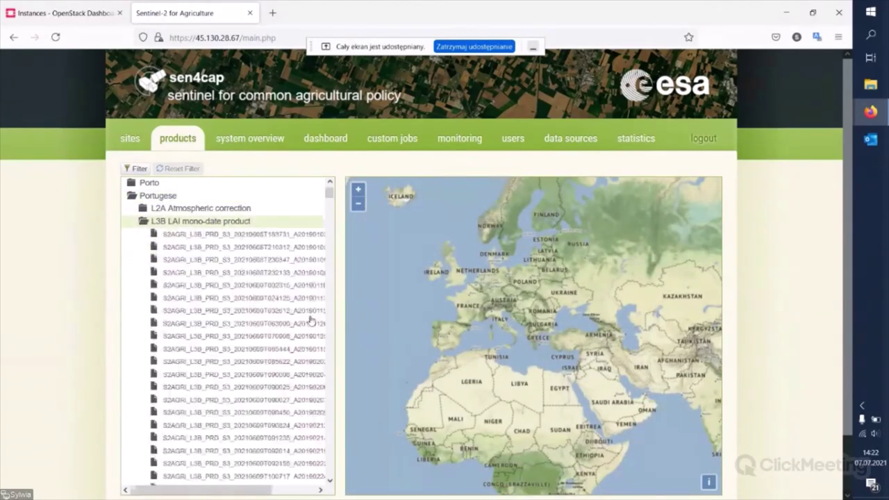
left_click(195, 247)
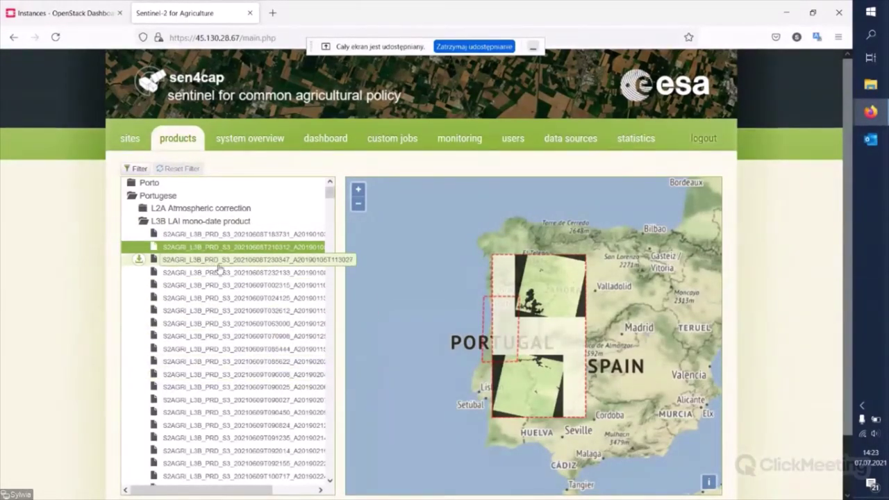
- Start downloading the selected L3B LAI product, cancel it, and collapse the L3B LAI list
mouse_move(139, 249)
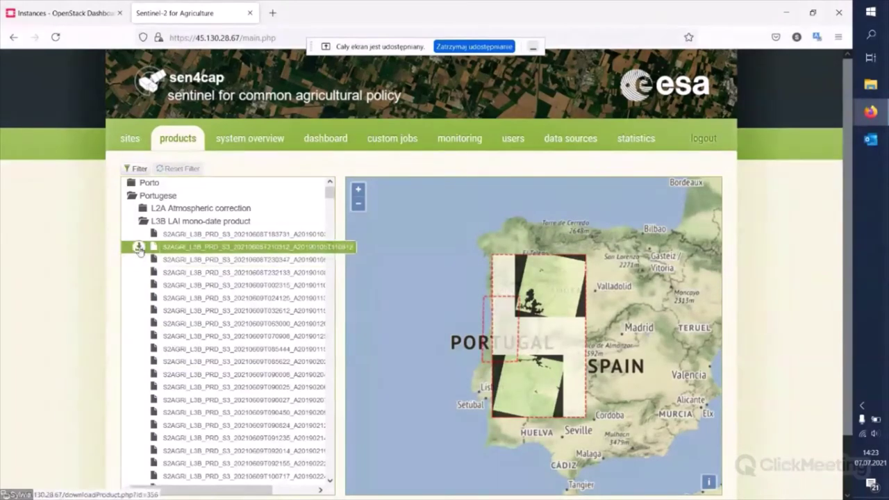
left_click(139, 249)
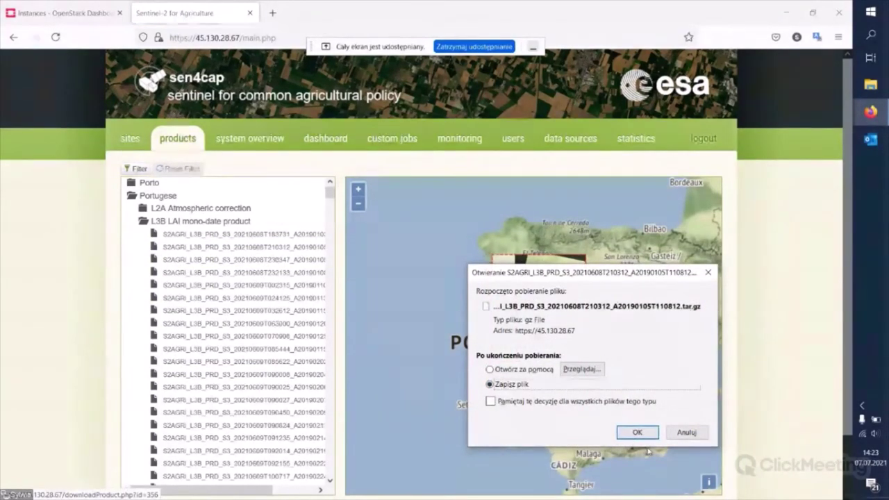
left_click(687, 431)
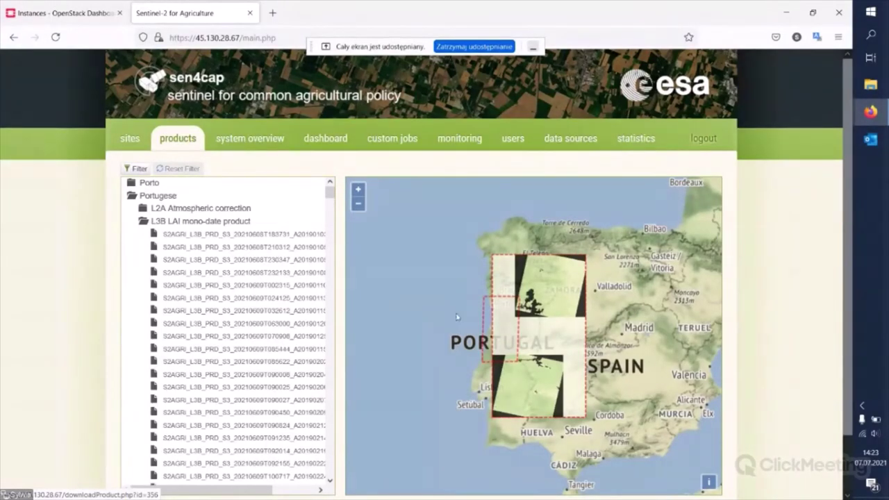
left_click(145, 224)
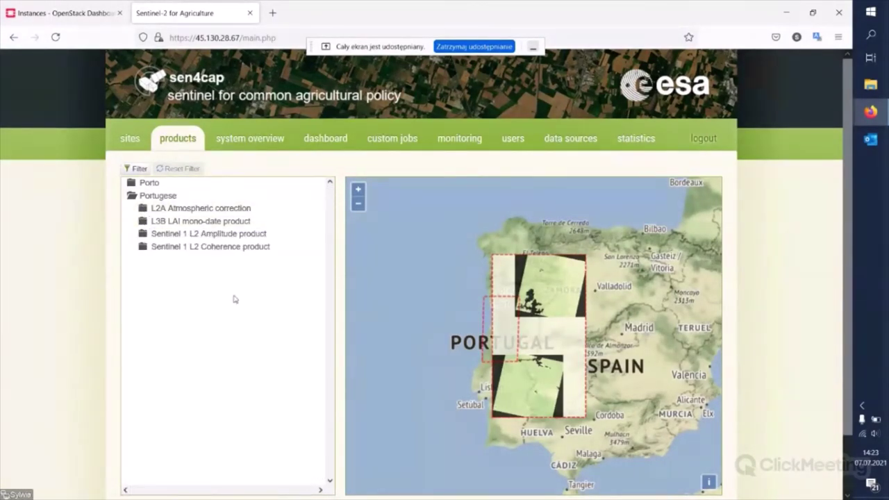
- View the system overview, then the dashboard's S4C L4A Crop Type and L4C Agricultural Practices settings
left_click(276, 147)
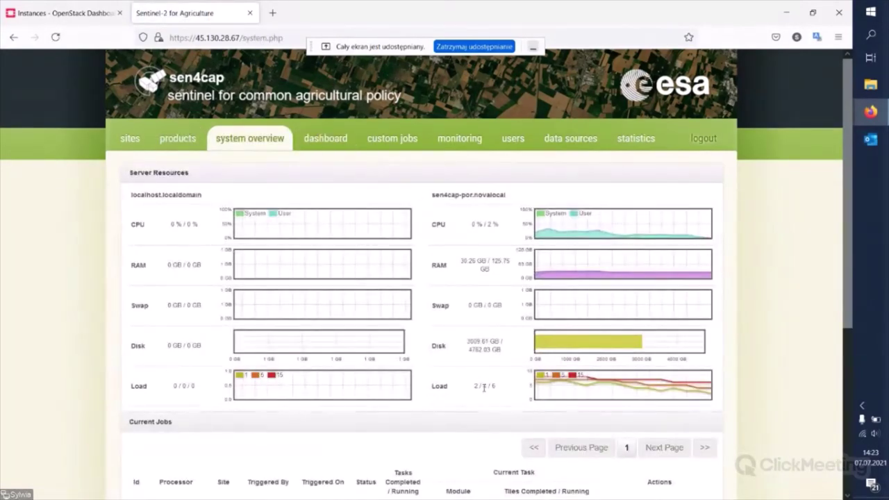
left_click(347, 143)
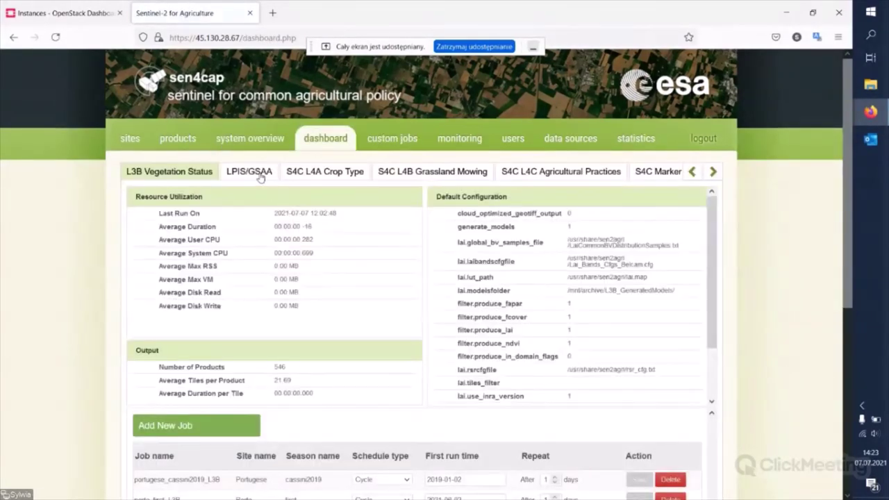
left_click(338, 174)
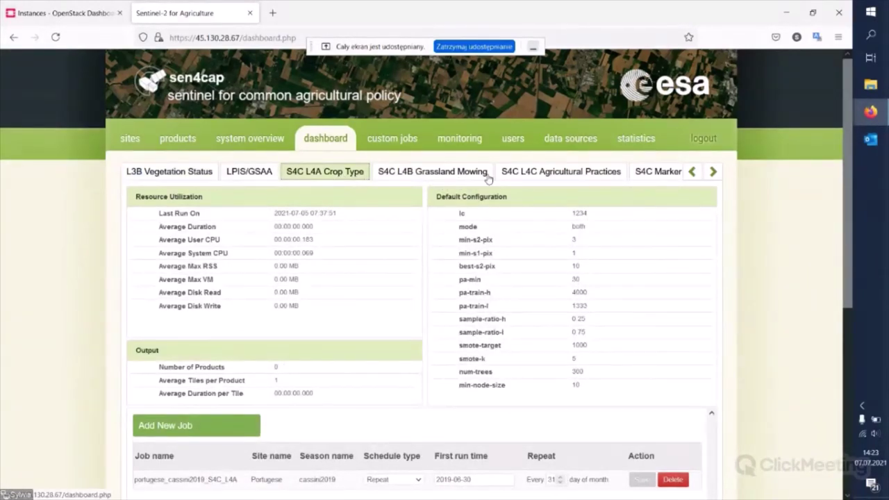
left_click(549, 178)
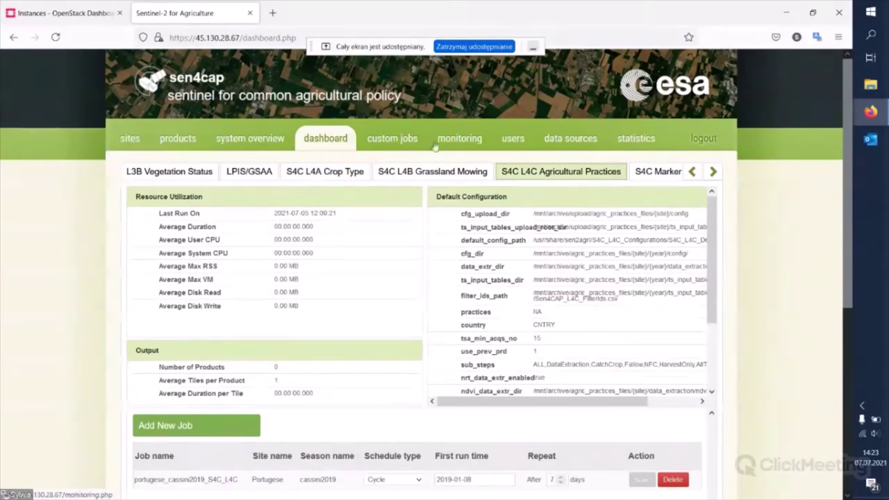
- Look through the custom jobs, monitoring and users pages, ending on data sources
left_click(394, 139)
left_click(464, 138)
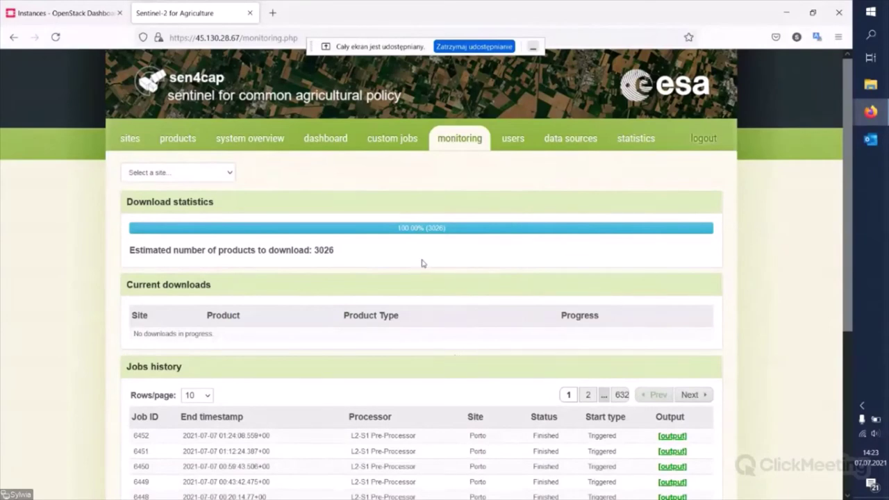
left_click(515, 143)
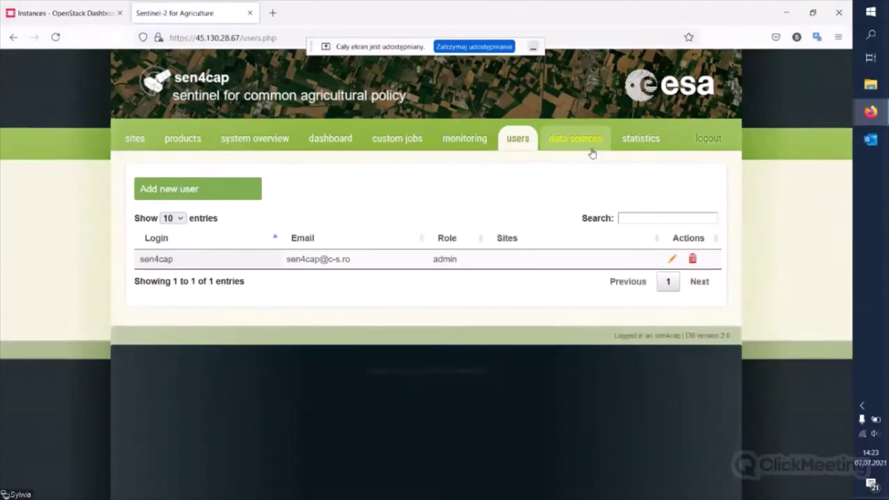
left_click(590, 149)
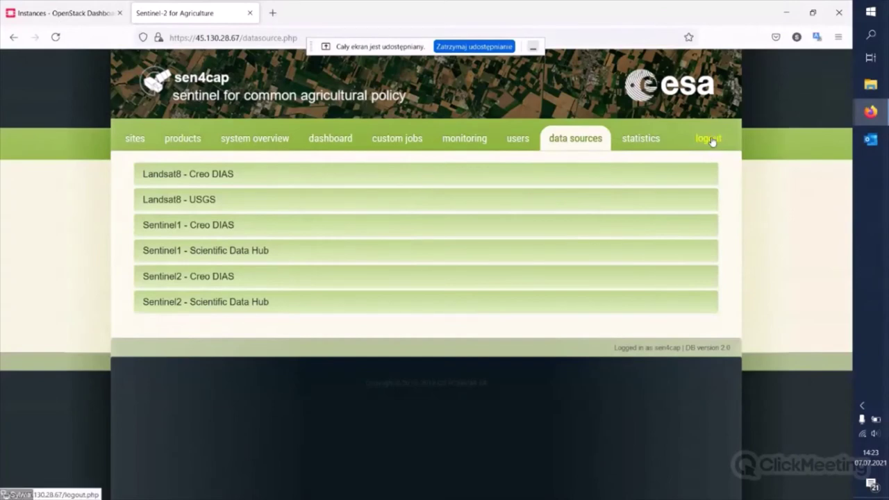
- Log out of the Sen4CAP web app and bring up the browser window previews
left_click(711, 140)
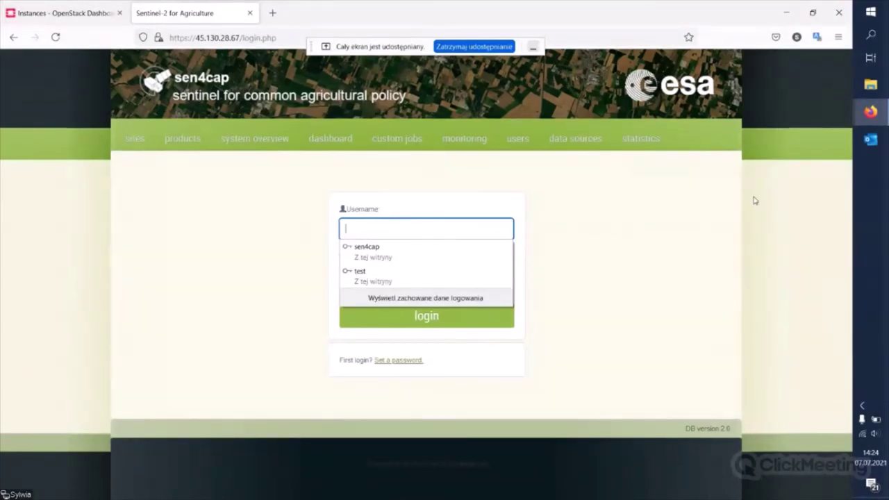
left_click(870, 113)
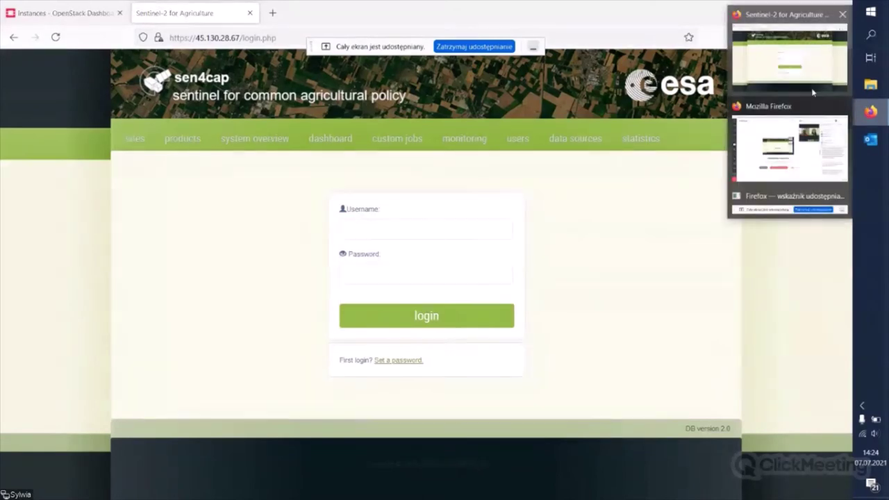
- Switch to the ClickMeeting window and stop screen sharing ('Zakończ udostępnianie ekranu')
left_click(809, 157)
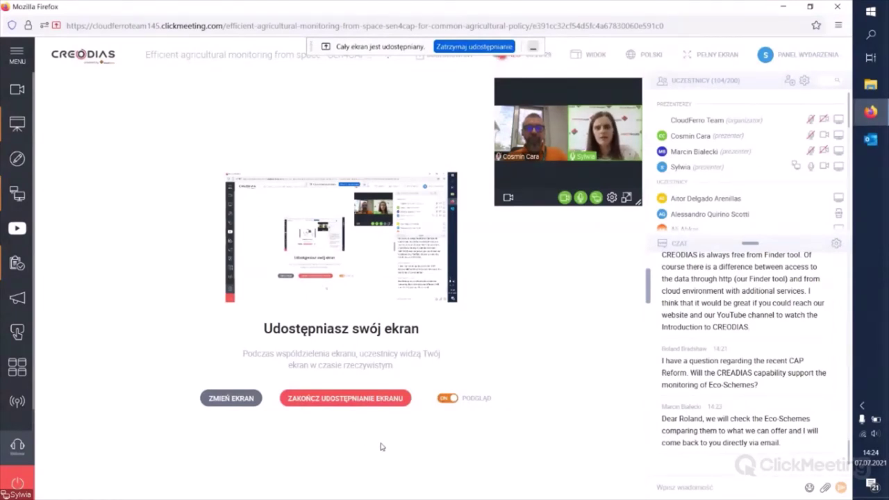
left_click(382, 402)
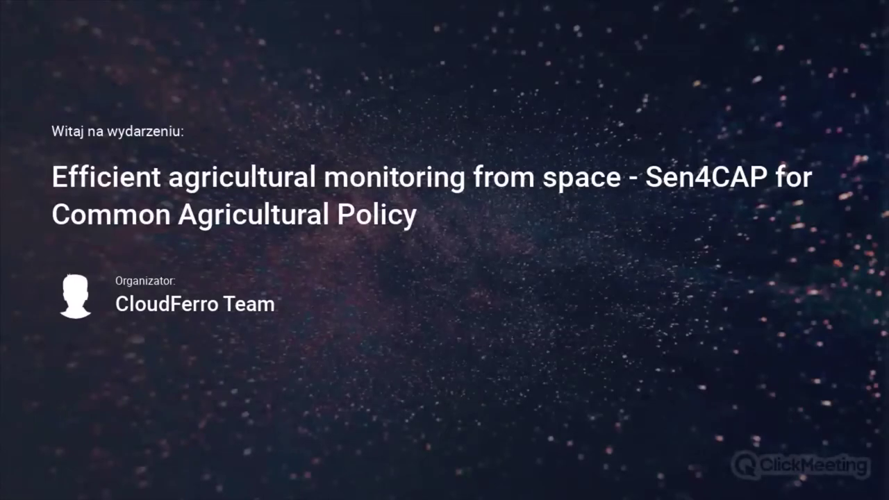